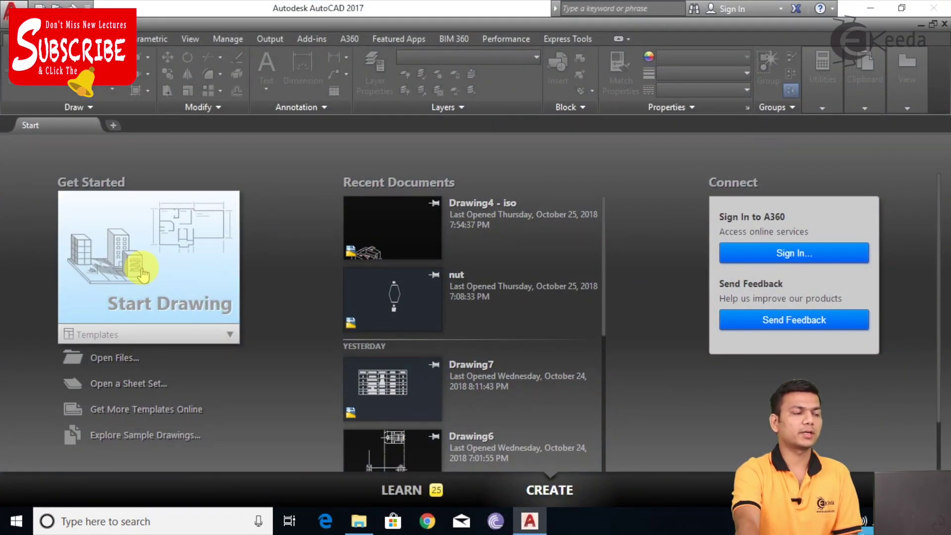
# Start a new blank drawing and bring its origin into view with empty space around it.
pyautogui.click(142, 274)
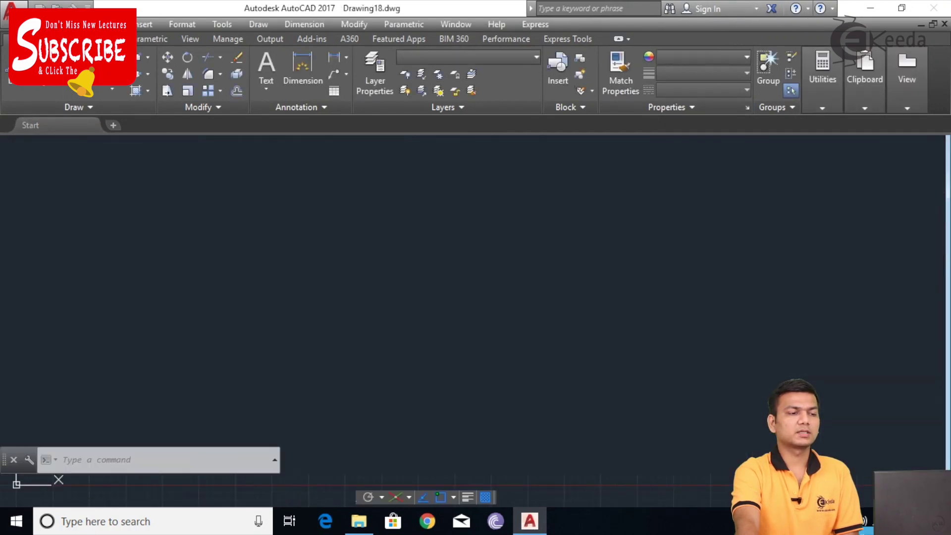
pyautogui.moveTo(263, 379)
pyautogui.mouseDown(button='middle')
pyautogui.moveTo(454, 322)
pyautogui.moveTo(521, 279)
pyautogui.moveTo(487, 300)
pyautogui.mouseUp(button='middle')
pyautogui.moveTo(551, 279)
pyautogui.mouseDown(button='middle')
pyautogui.moveTo(442, 286)
pyautogui.moveTo(486, 298)
pyautogui.moveTo(489, 314)
pyautogui.mouseUp(button='middle')
pyautogui.scroll(-2, 430, 282)
pyautogui.moveTo(577, 263); pyautogui.dragTo(528, 246, button='middle')
pyautogui.moveTo(427, 259); pyautogui.dragTo(422, 274, button='middle')
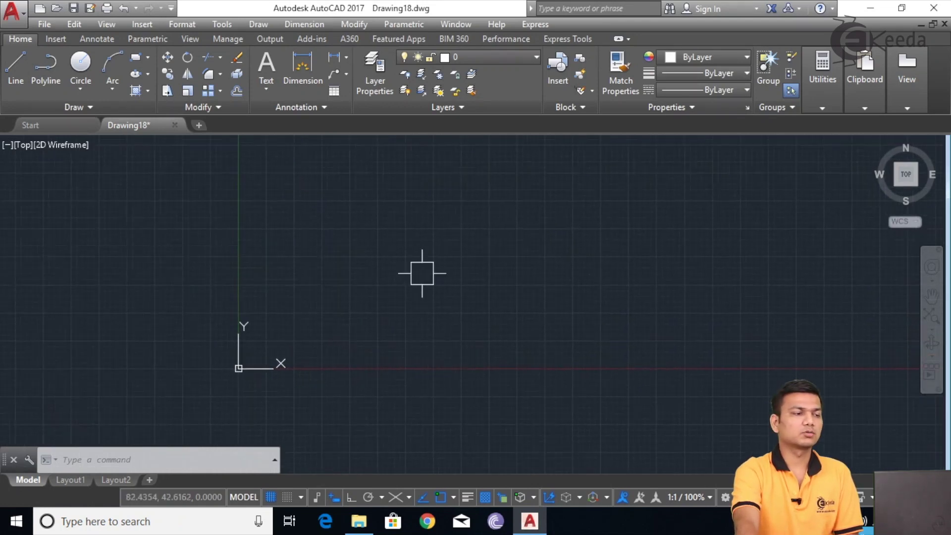
pyautogui.moveTo(371, 242)
pyautogui.mouseDown(button='middle')
pyautogui.moveTo(380, 250)
pyautogui.moveTo(342, 215)
pyautogui.mouseUp(button='middle')
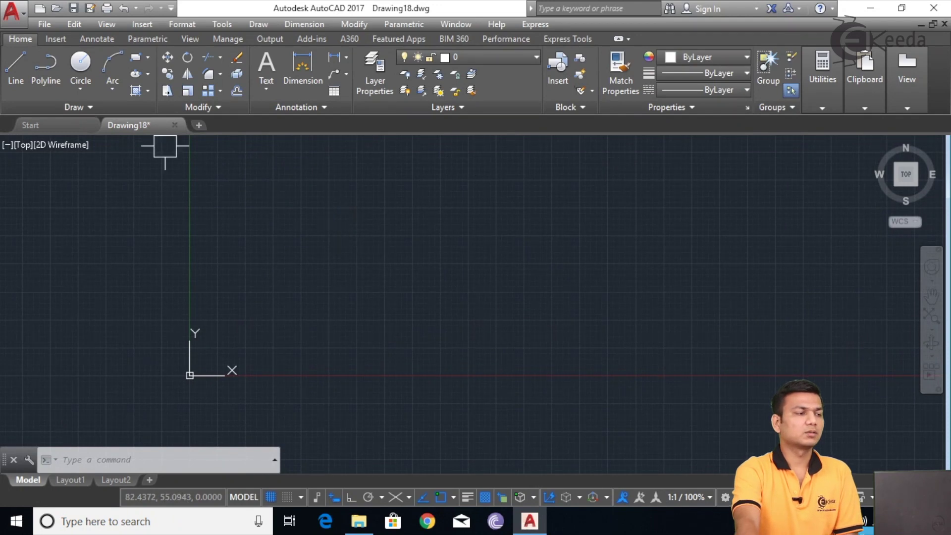
pyautogui.moveTo(418, 224); pyautogui.dragTo(402, 234, button='middle')
# Open the external references manager, start attaching a DWG, and browse to the 2D Practice folder under the work folder on Local Disk (D:).
pyautogui.write('xref')
pyautogui.press('Return')
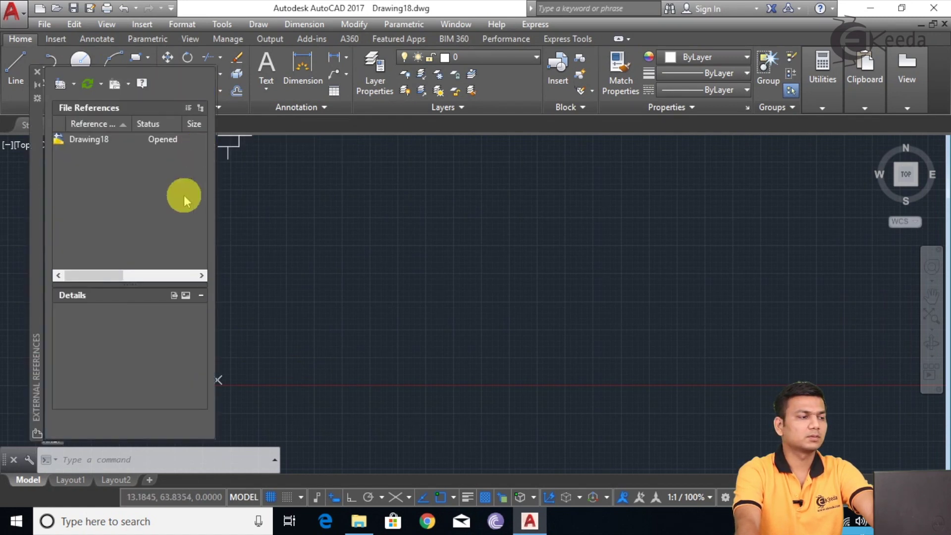
pyautogui.click(61, 87)
pyautogui.click(431, 110)
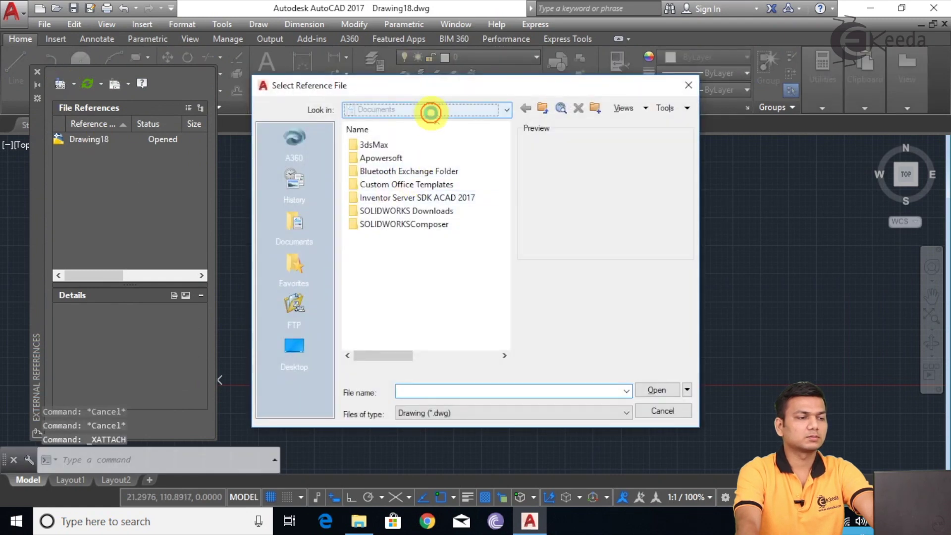
pyautogui.click(420, 199)
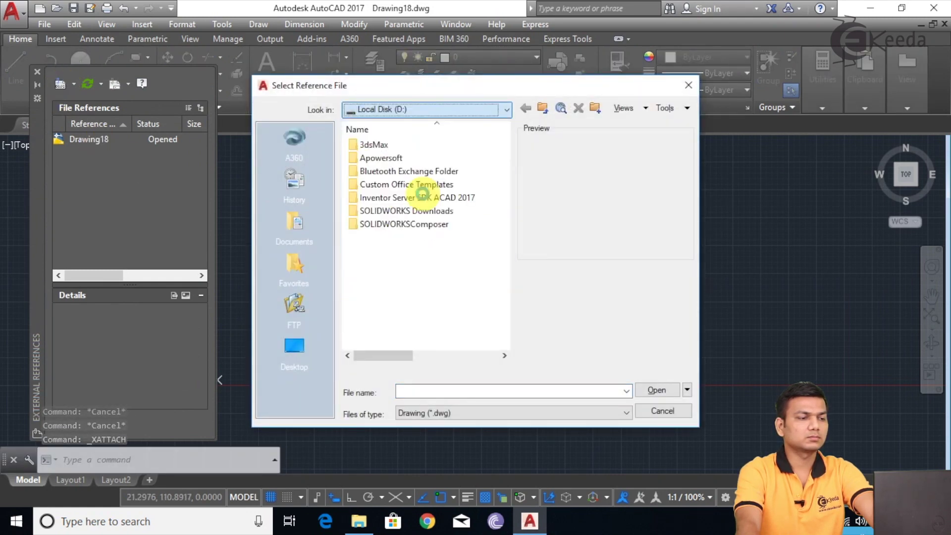
pyautogui.scroll(-3, 411, 272)
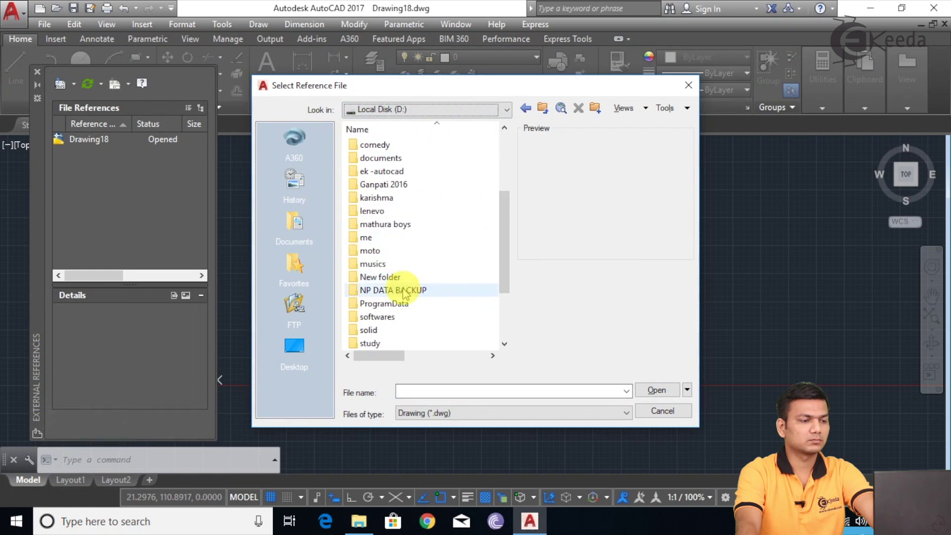
pyautogui.scroll(-3, 411, 327)
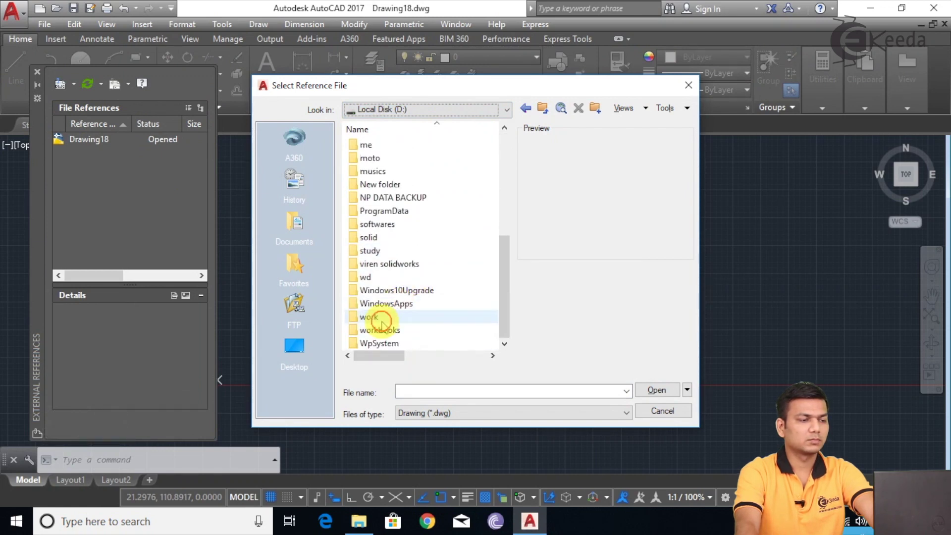
pyautogui.doubleClick(380, 321)
pyautogui.doubleClick(383, 174)
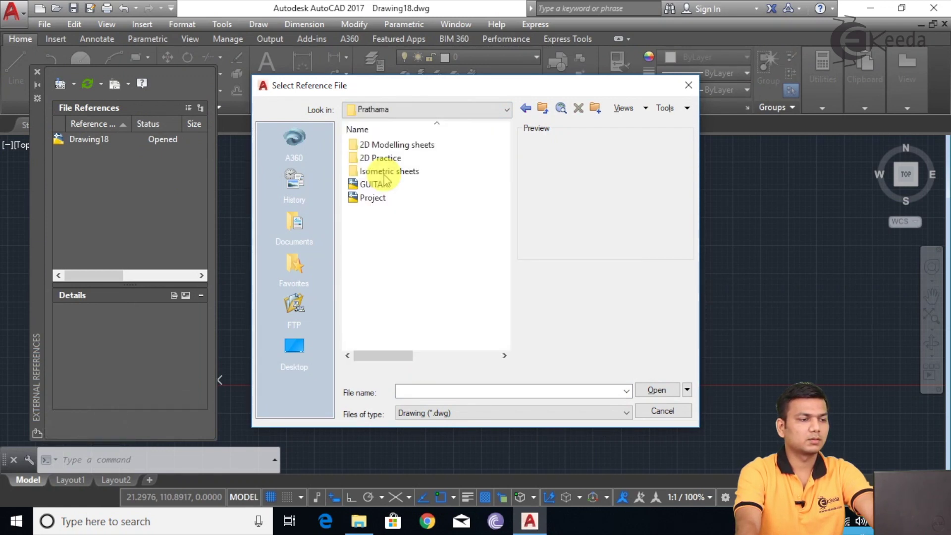
pyautogui.doubleClick(380, 158)
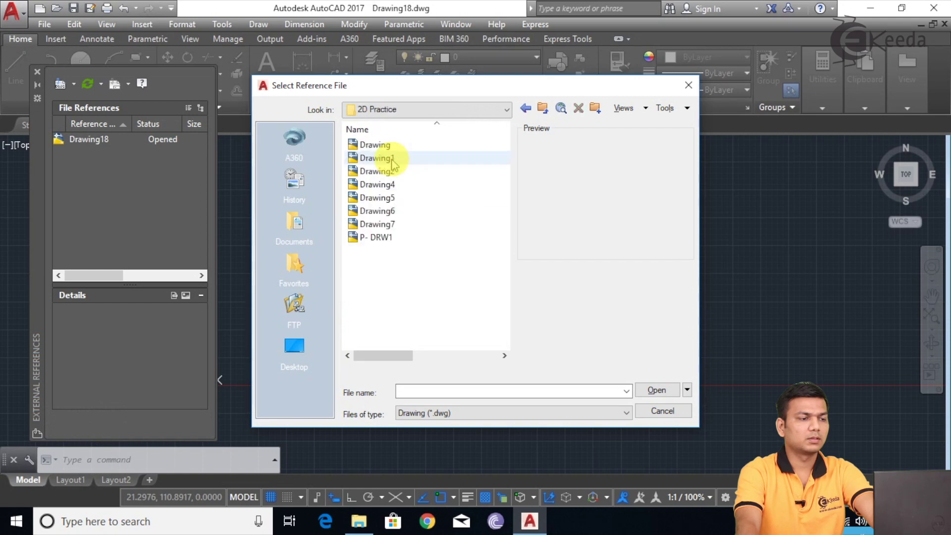
# Attach Drawing5 as an external reference with scale 1.00 and rotation 0, placing it just above the X axis.
pyautogui.click(379, 183)
pyautogui.click(389, 198)
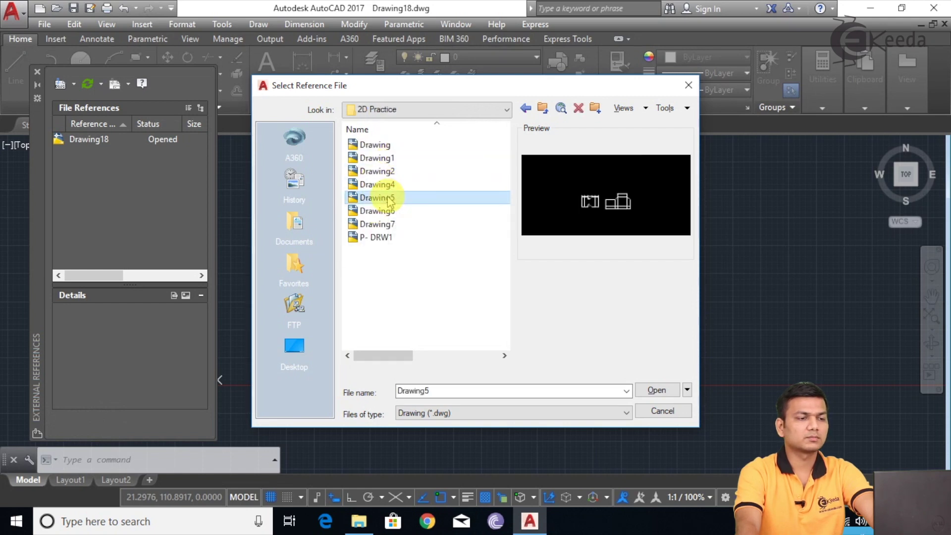
pyautogui.click(655, 390)
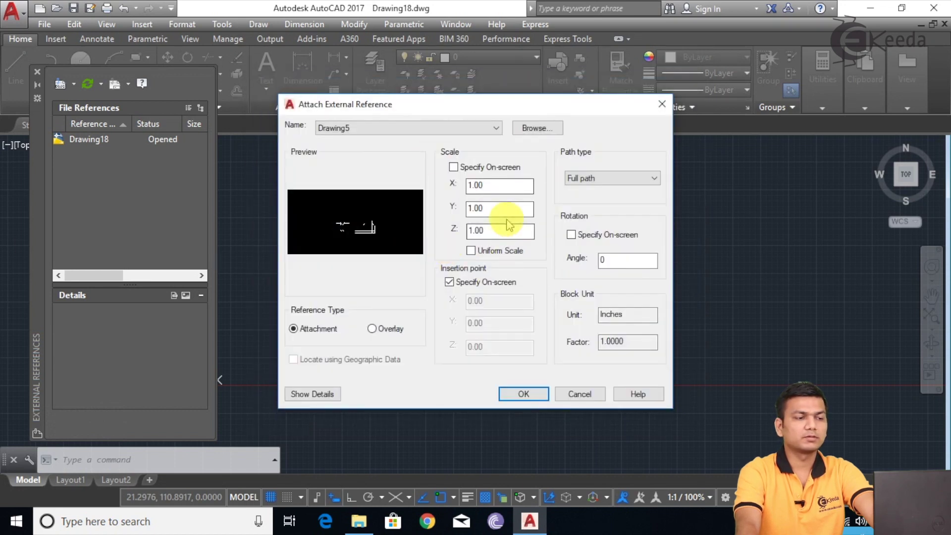
pyautogui.click(518, 395)
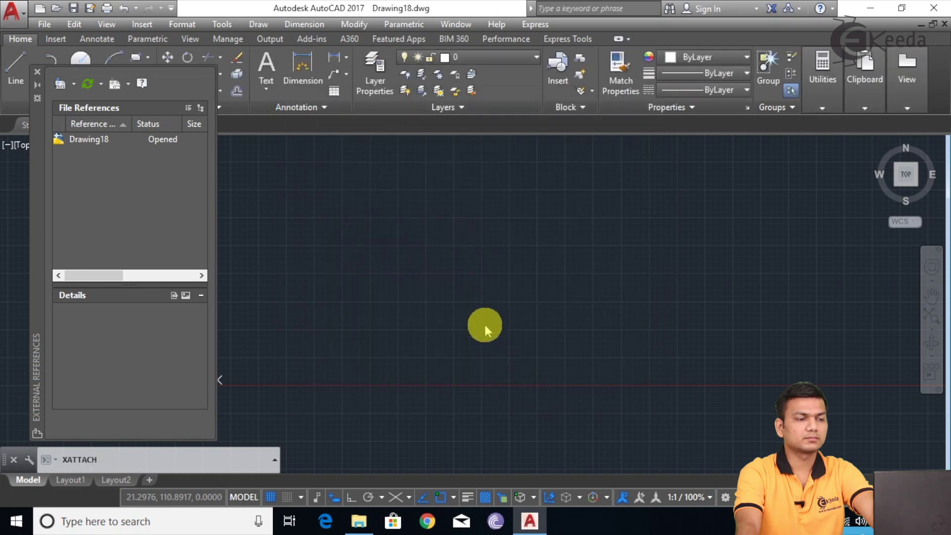
pyautogui.click(376, 331)
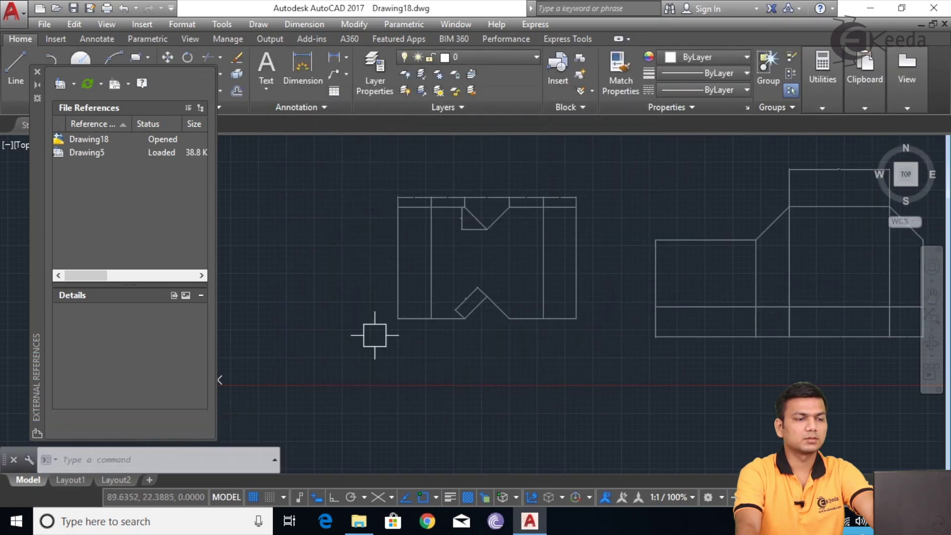
# Examine how the two attached Drawing5 views are displayed in the model space.
pyautogui.scroll(-2, 643, 333)
pyautogui.moveTo(712, 354); pyautogui.dragTo(623, 353, button='middle')
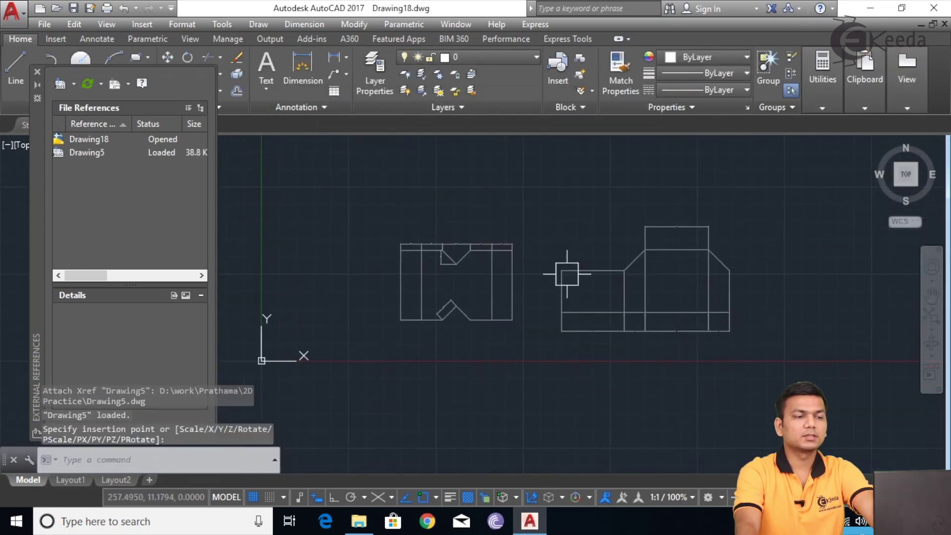
pyautogui.scroll(2, 567, 272)
pyautogui.moveTo(514, 270); pyautogui.dragTo(551, 282, button='middle')
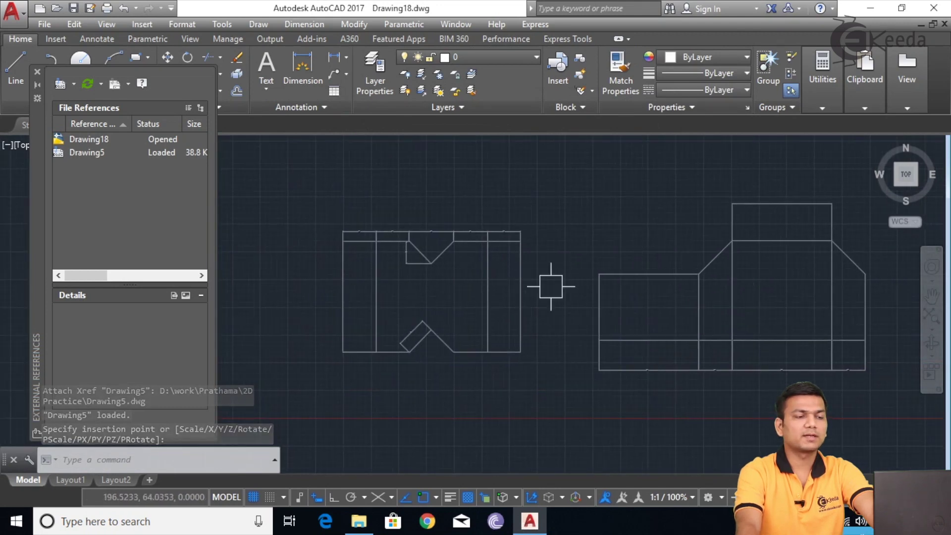
pyautogui.scroll(2, 520, 254)
pyautogui.moveTo(520, 254); pyautogui.dragTo(612, 259, button='middle')
pyautogui.scroll(3, 520, 242)
pyautogui.scroll(-4, 520, 241)
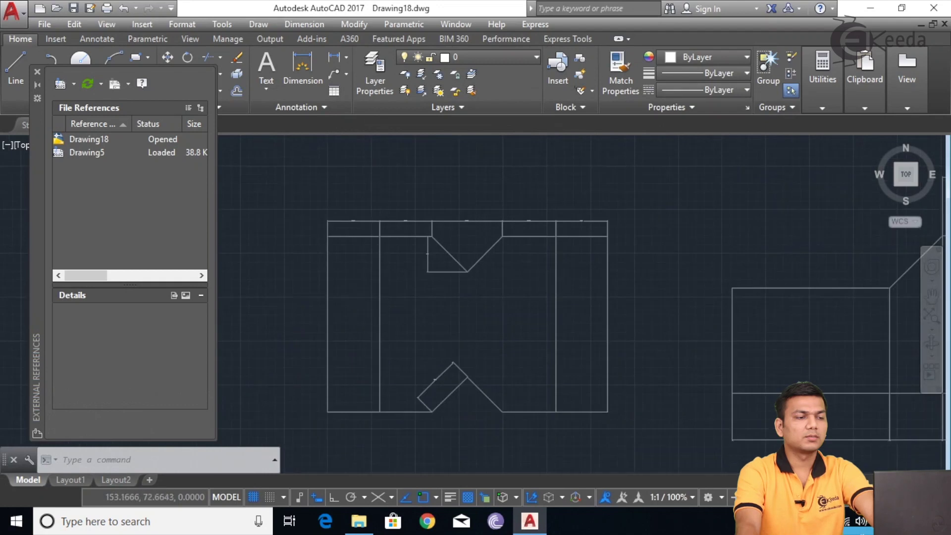
# Draw a trial circle above the gap between the two Drawing5 views, and erase it.
pyautogui.write('c')
pyautogui.press('Return')
pyautogui.click(611, 183)
pyautogui.click(646, 196)
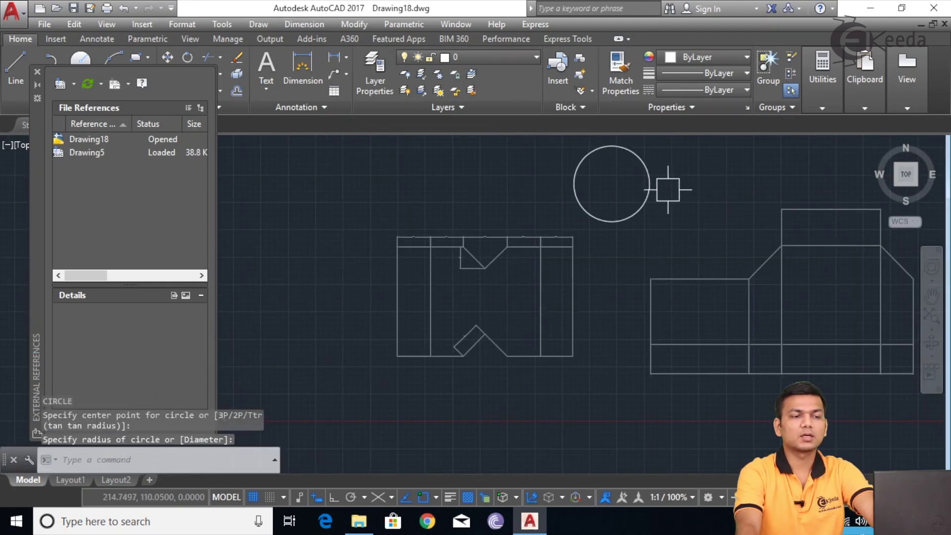
pyautogui.moveTo(707, 276)
pyautogui.mouseDown(button='middle')
pyautogui.moveTo(666, 276)
pyautogui.moveTo(671, 289)
pyautogui.mouseUp(button='middle')
pyautogui.click(597, 213)
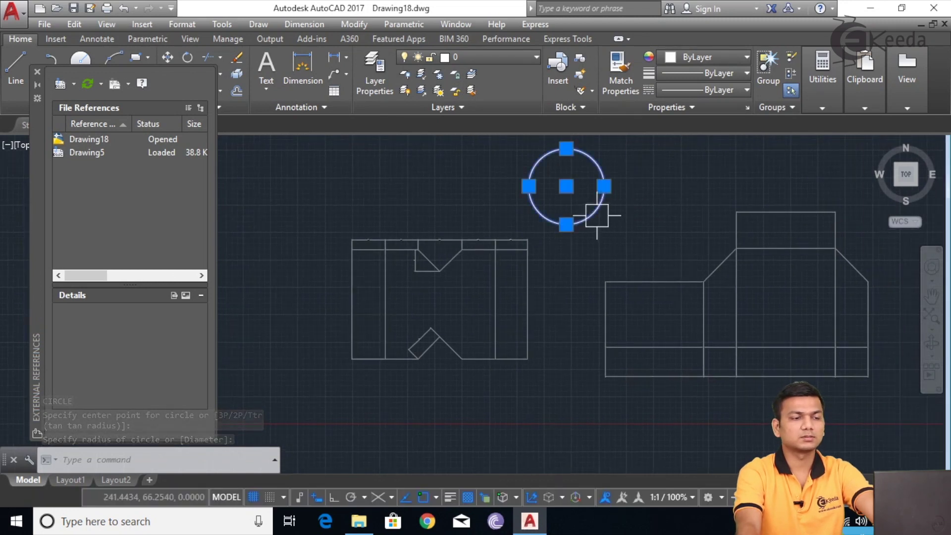
pyautogui.press('Delete')
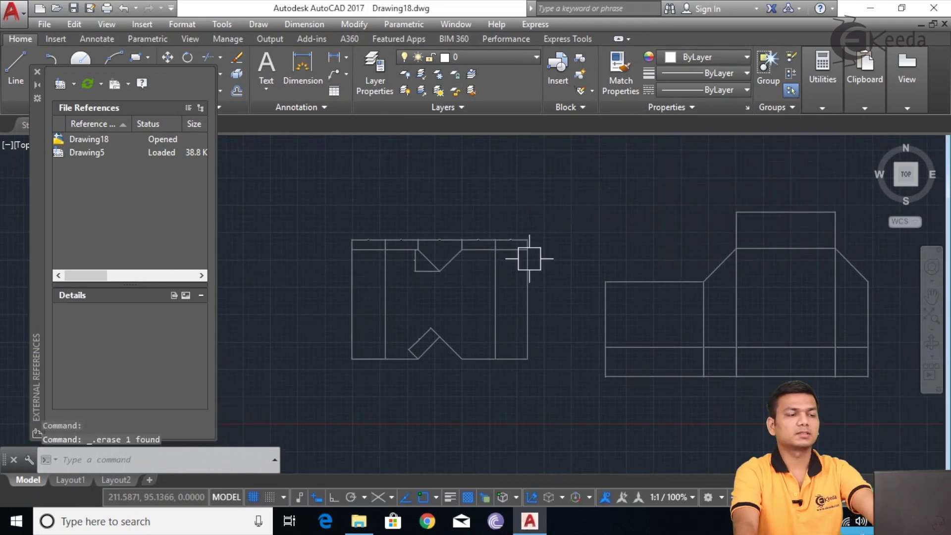
# Select the attached Drawing5 reference to inspect it as one object with its reference details, and clear the selection.
pyautogui.click(528, 258)
pyautogui.moveTo(570, 250); pyautogui.dragTo(592, 250, button='middle')
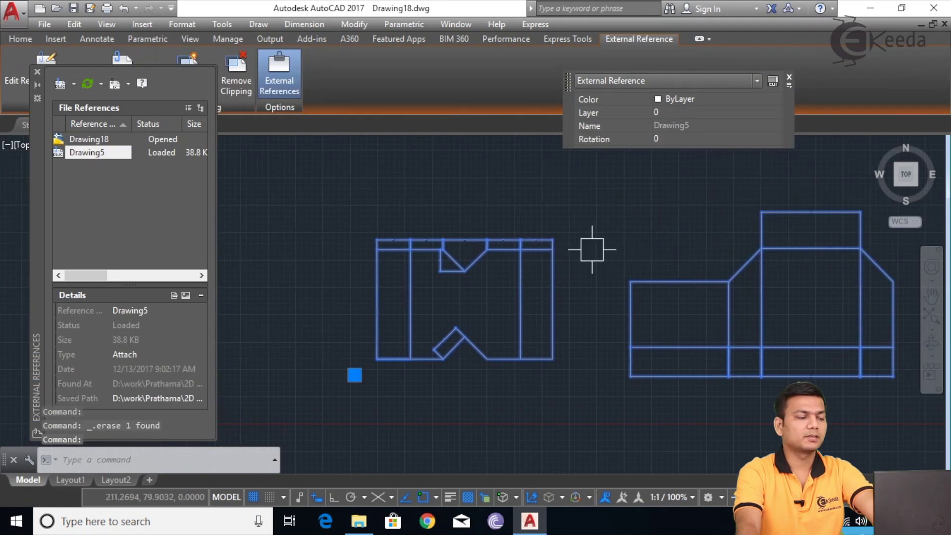
pyautogui.press('Escape')
pyautogui.press('Escape')
pyautogui.scroll(-2, 653, 243)
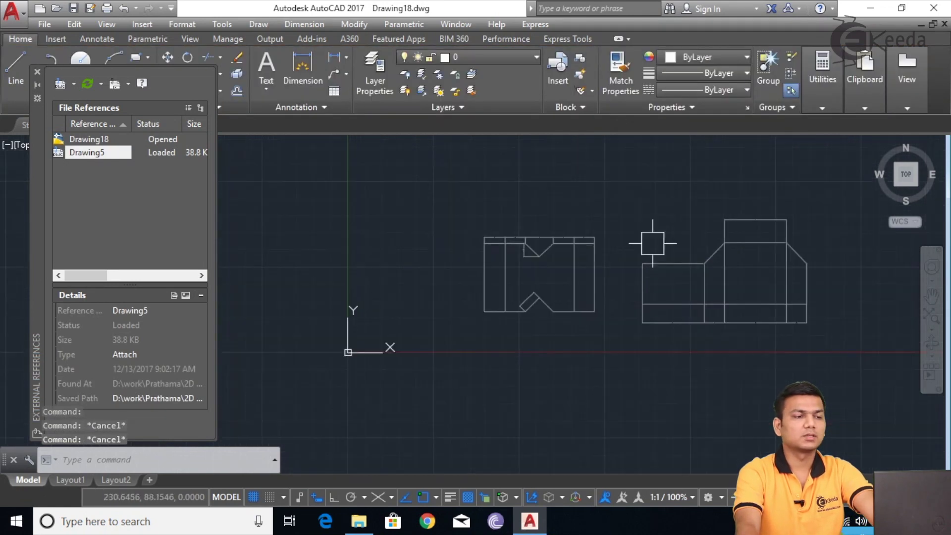
pyautogui.moveTo(365, 227); pyautogui.dragTo(383, 249, button='middle')
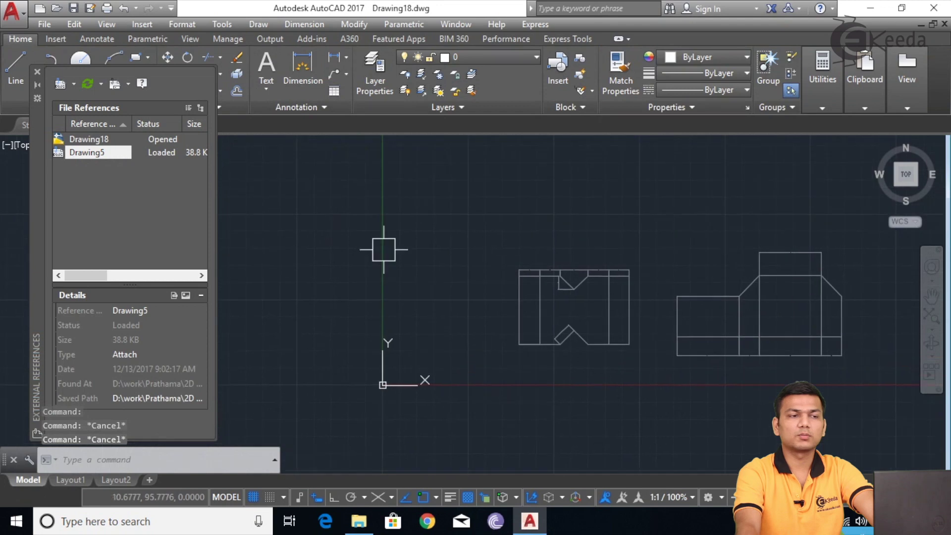
pyautogui.moveTo(437, 236); pyautogui.dragTo(421, 253, button='middle')
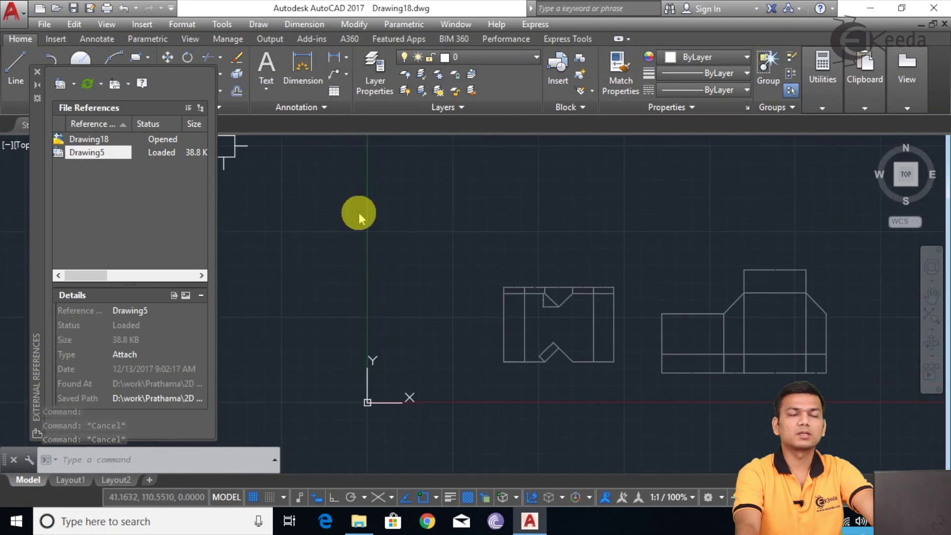
pyautogui.moveTo(492, 274); pyautogui.dragTo(456, 238, button='middle')
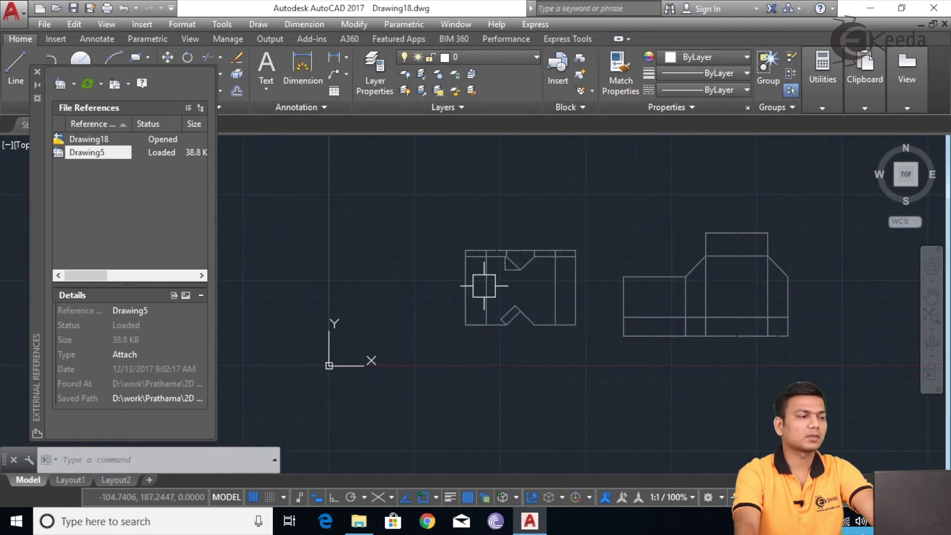
pyautogui.press('Escape')
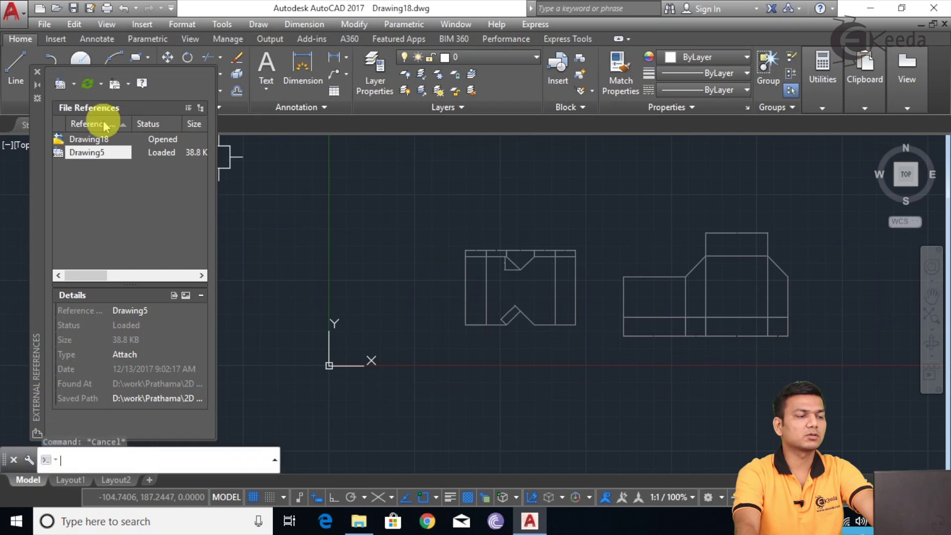
# Attach Drawing6 from the 2D Practice folder at scale 1.00 and rotation 0, placing it above the Drawing5 views.
pyautogui.click(60, 83)
pyautogui.click(378, 224)
pyautogui.click(391, 212)
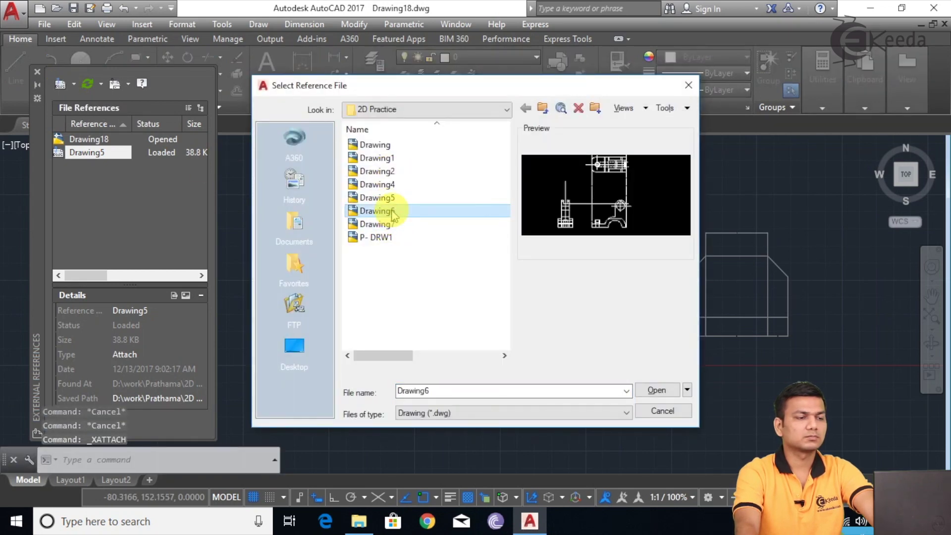
pyautogui.click(658, 390)
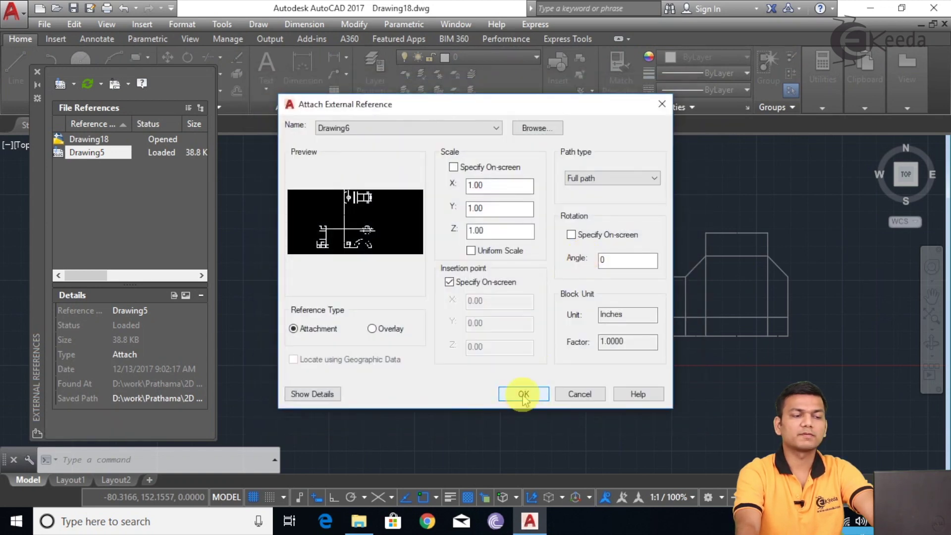
pyautogui.click(534, 390)
pyautogui.scroll(-1, 652, 277)
pyautogui.moveTo(651, 280); pyautogui.dragTo(505, 390, button='middle')
pyautogui.scroll(-1, 528, 307)
pyautogui.click(529, 275)
pyautogui.scroll(-2, 555, 307)
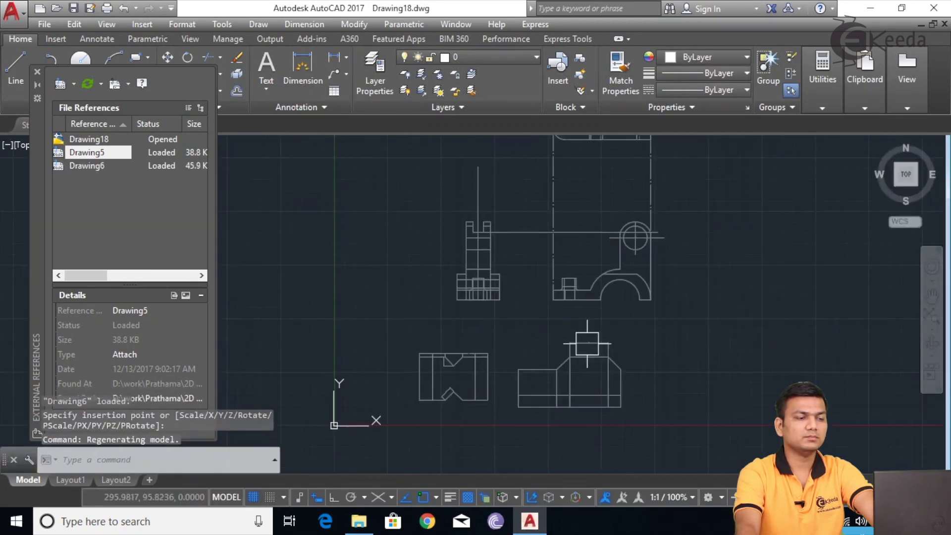
pyautogui.scroll(-1, 419, 335)
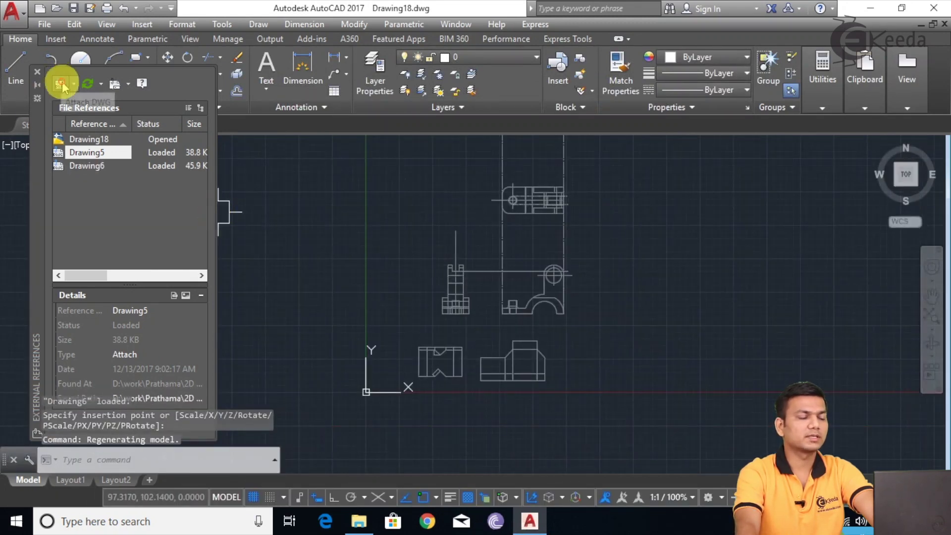
# Attach Drawing4 from the 2D Practice folder at scale 1.00 and rotation 0, placing it to the right of the other references.
pyautogui.press('Escape')
pyautogui.press('Escape')
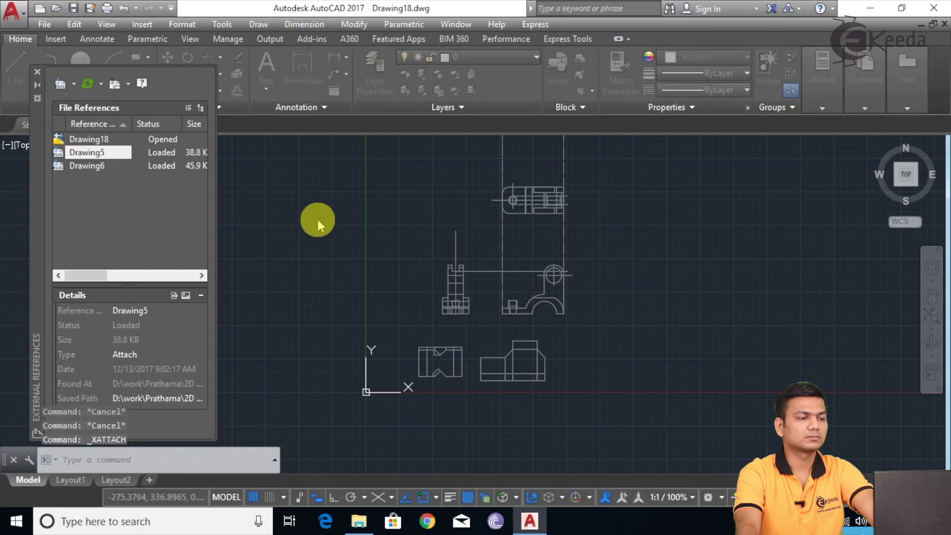
pyautogui.press('Return')
pyautogui.click(375, 237)
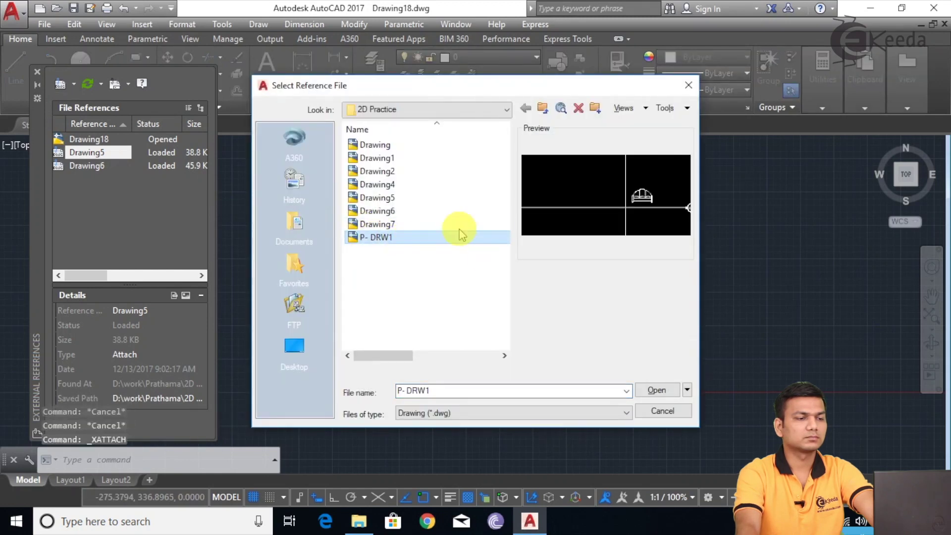
pyautogui.click(372, 184)
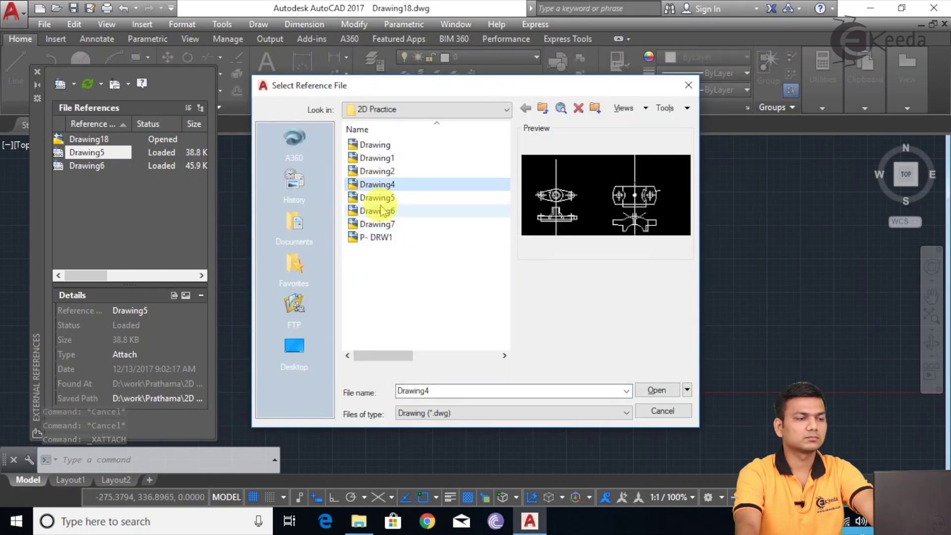
pyautogui.click(664, 391)
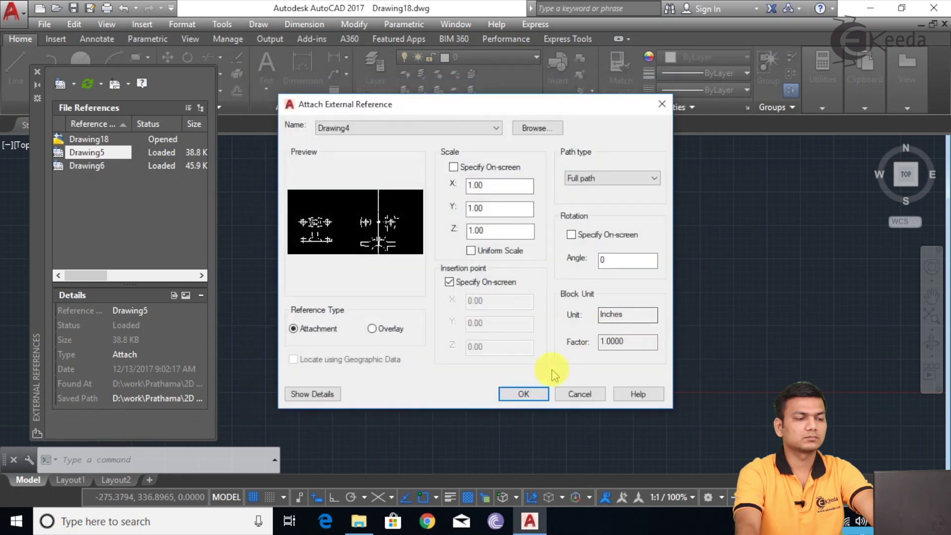
pyautogui.click(532, 392)
pyautogui.moveTo(677, 330); pyautogui.dragTo(556, 350, button='middle')
pyautogui.click(587, 353)
pyautogui.scroll(2, 572, 356)
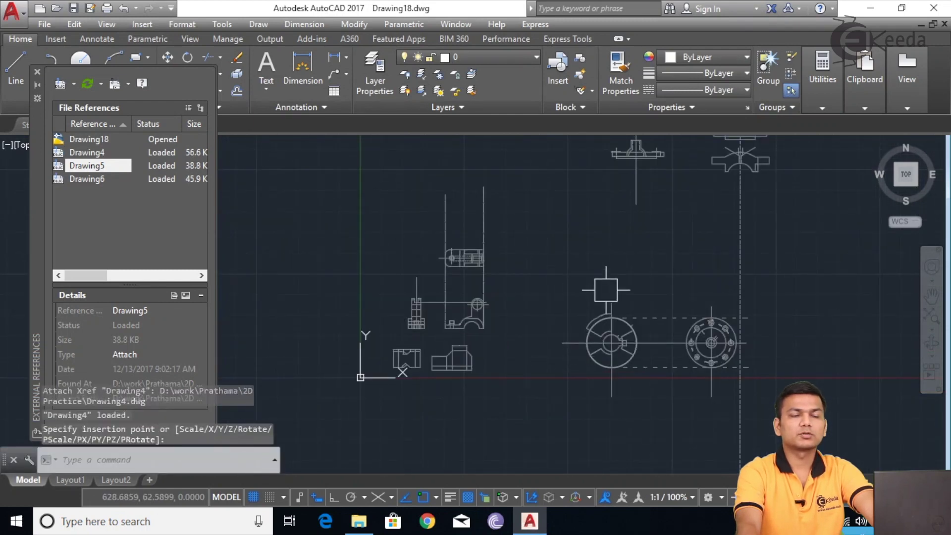
# Examine the attached reference drawings up close, especially the upper view of the Drawing6 bracket.
pyautogui.moveTo(583, 265); pyautogui.dragTo(619, 245, button='middle')
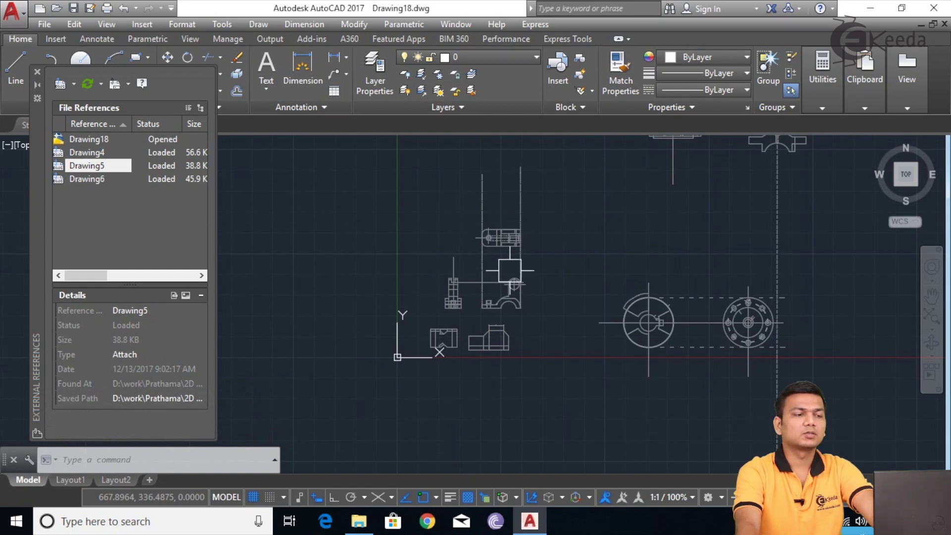
pyautogui.scroll(2, 509, 270)
pyautogui.moveTo(488, 272)
pyautogui.mouseDown(button='middle')
pyautogui.moveTo(552, 295)
pyautogui.moveTo(592, 294)
pyautogui.mouseUp(button='middle')
pyautogui.scroll(-2, 590, 256)
pyautogui.moveTo(607, 250)
pyautogui.mouseDown(button='middle')
pyautogui.moveTo(587, 275)
pyautogui.moveTo(555, 256)
pyautogui.moveTo(598, 209)
pyautogui.moveTo(601, 226)
pyautogui.mouseUp(button='middle')
pyautogui.scroll(2, 582, 273)
pyautogui.scroll(2, 583, 217)
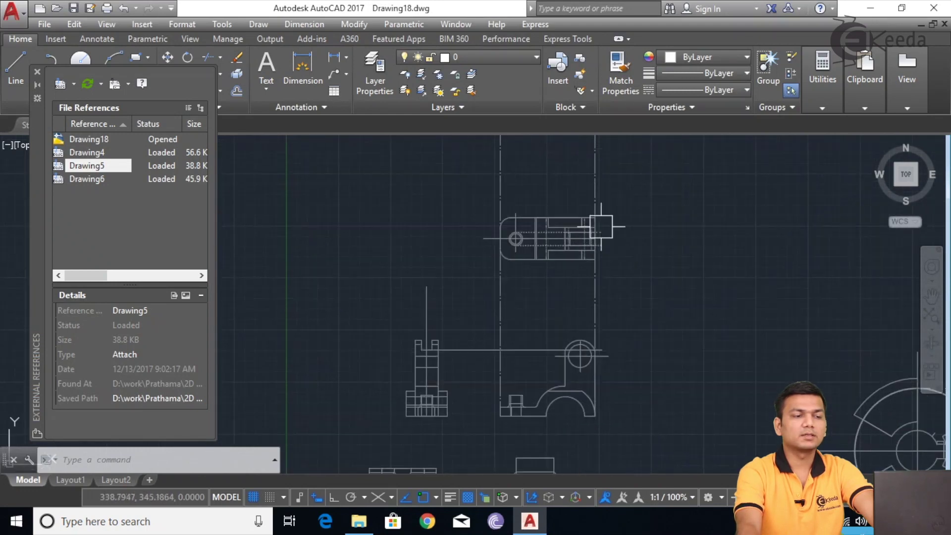
pyautogui.scroll(3, 580, 229)
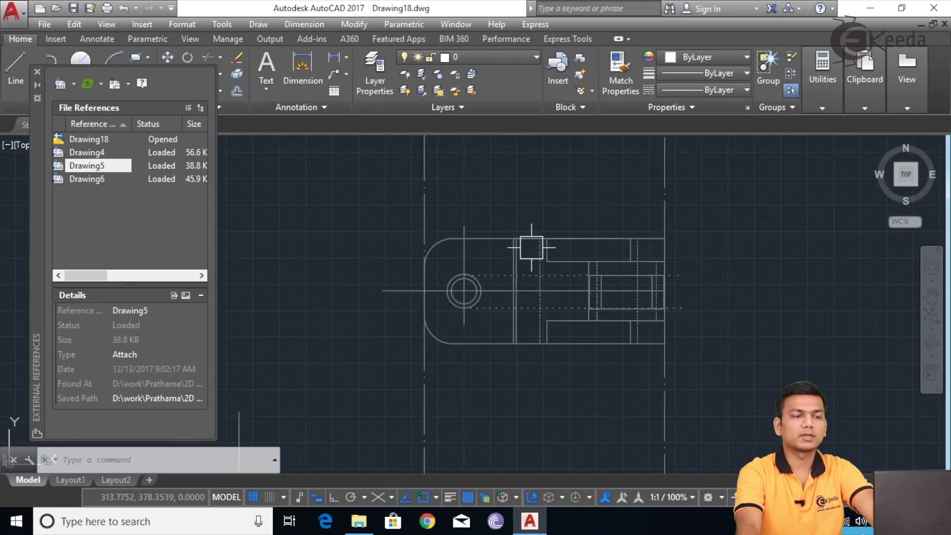
pyautogui.scroll(-5, 563, 243)
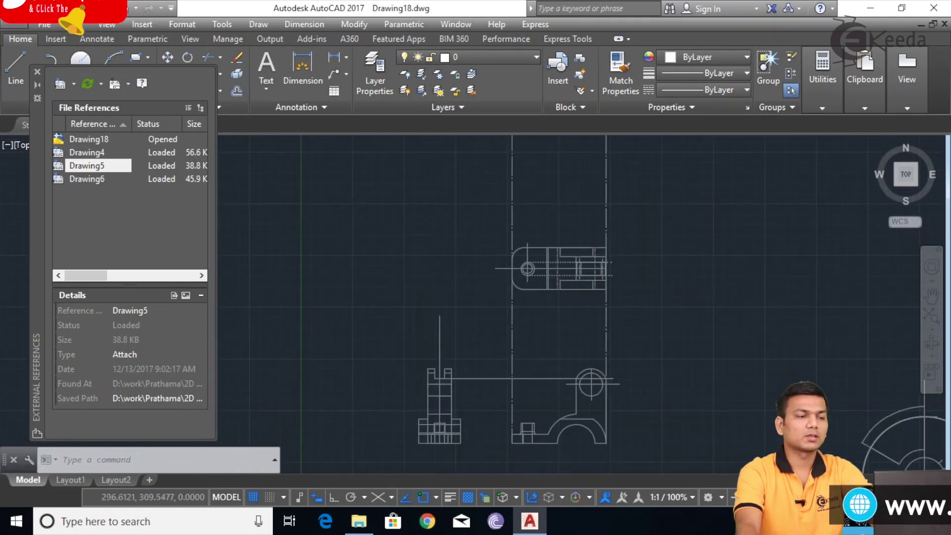
# Select the attached Drawing6 reference to inspect its reference details, and clear the selection.
pyautogui.click(526, 231)
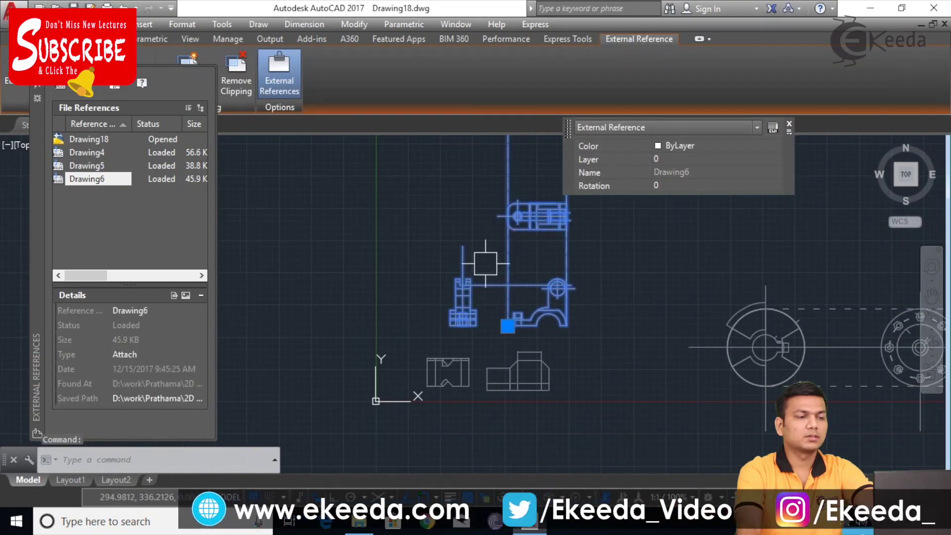
pyautogui.press('Escape')
pyautogui.press('Escape')
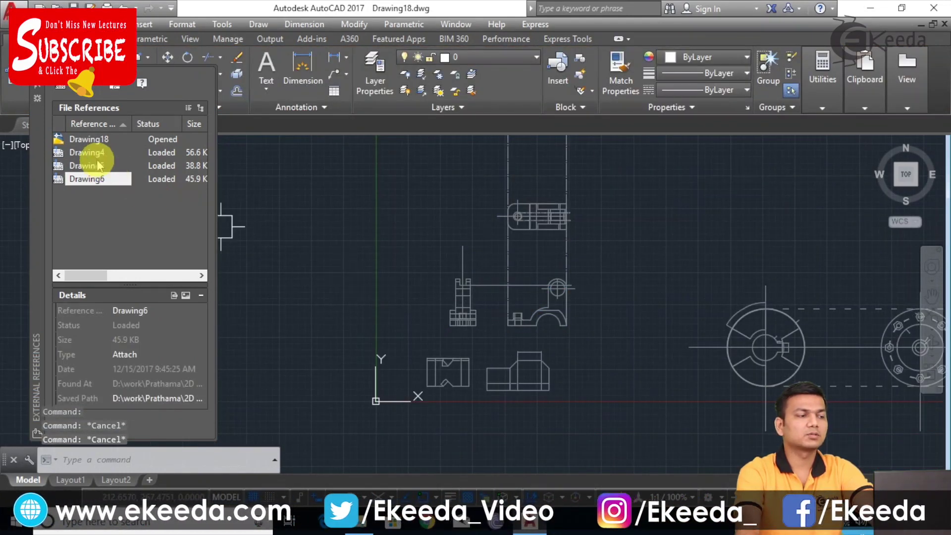
# Bind the Drawing4 reference into the current drawing with the Bind type, and inspect its views.
pyautogui.click(94, 155)
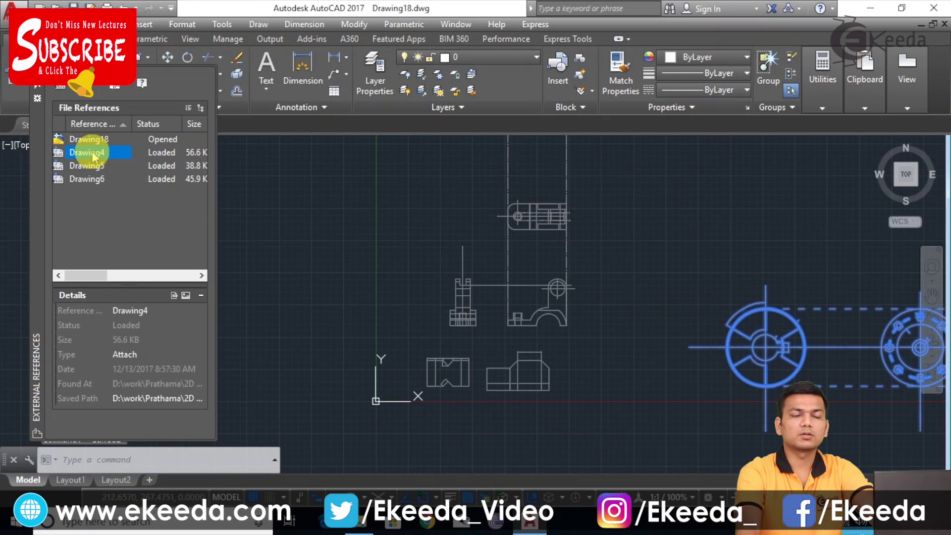
pyautogui.moveTo(94, 156)
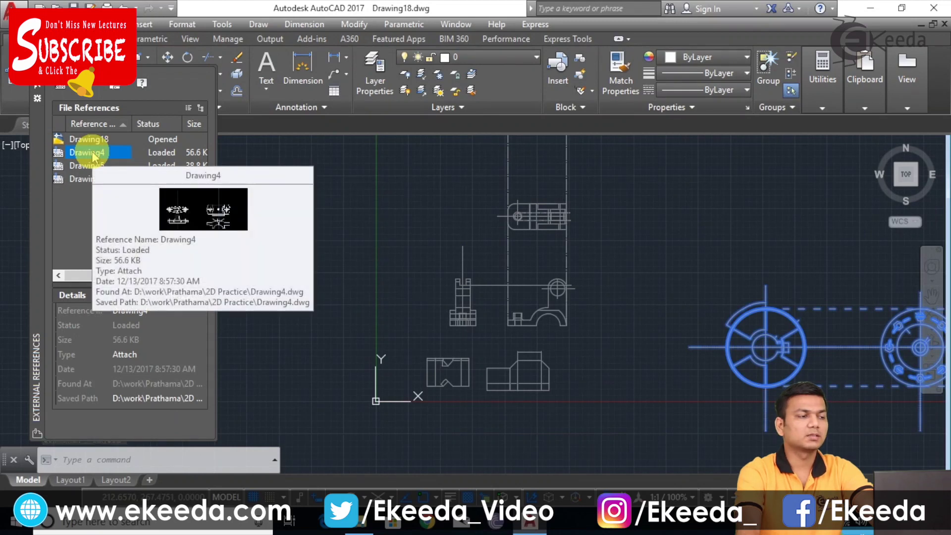
pyautogui.rightClick(94, 155)
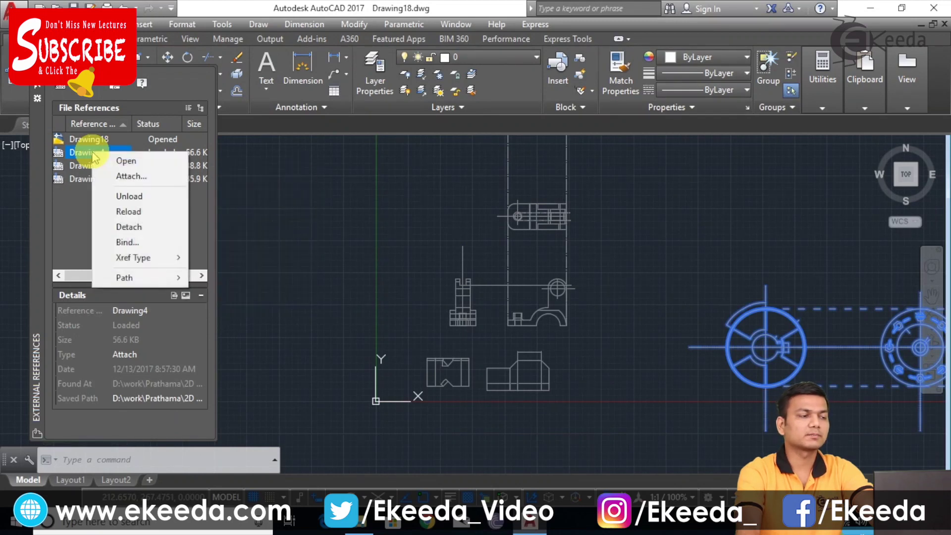
pyautogui.click(122, 242)
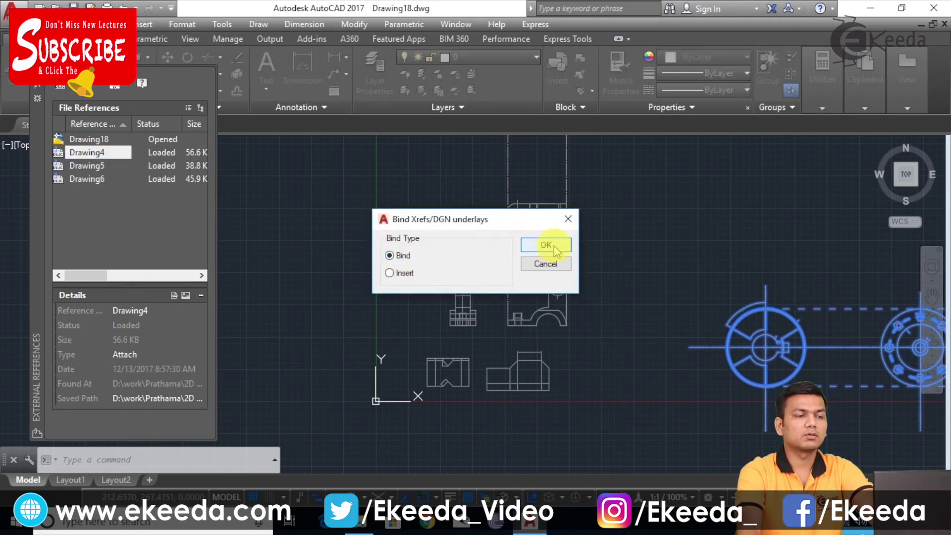
pyautogui.click(545, 246)
pyautogui.scroll(-2, 735, 304)
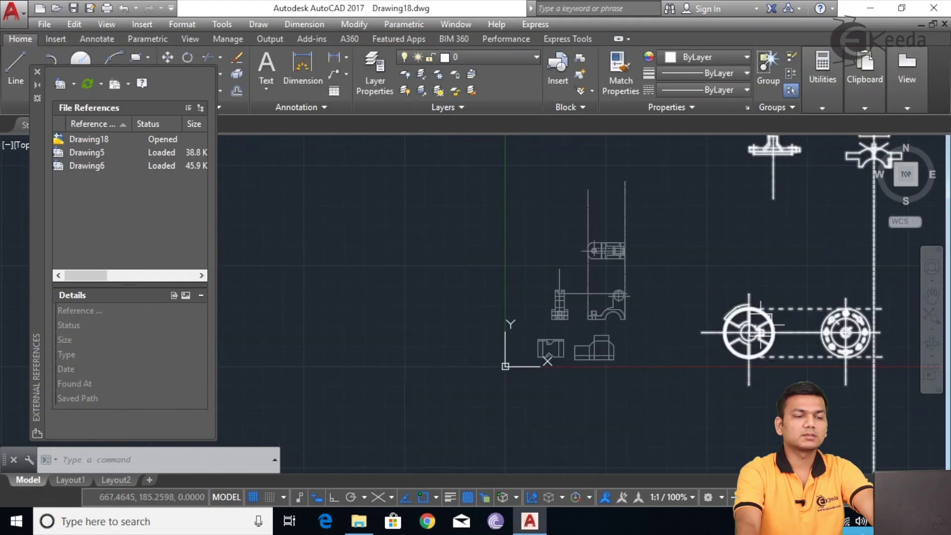
pyautogui.moveTo(760, 325); pyautogui.dragTo(631, 326, button='middle')
pyautogui.moveTo(700, 207); pyautogui.dragTo(671, 287, button='middle')
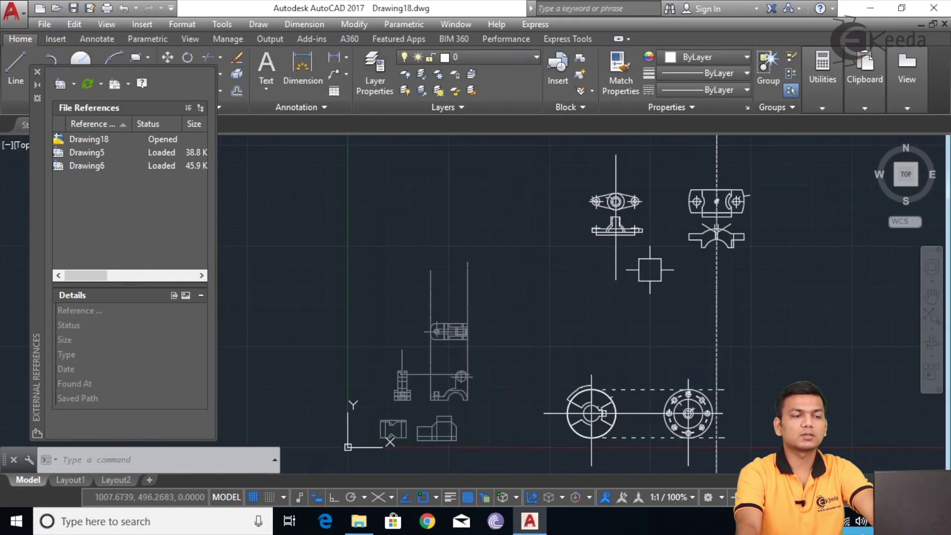
pyautogui.scroll(4, 766, 234)
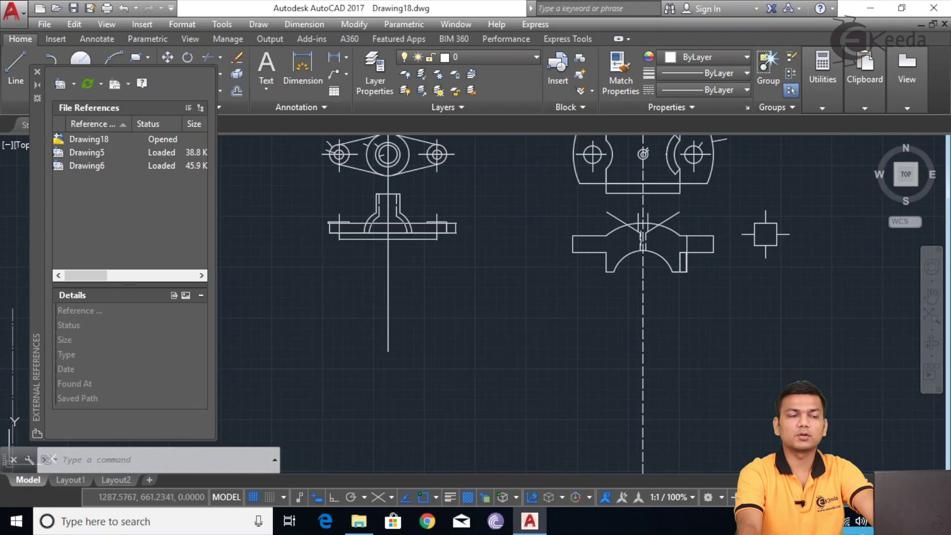
pyautogui.scroll(-2, 765, 242)
pyautogui.scroll(-2, 542, 344)
pyautogui.moveTo(512, 350); pyautogui.dragTo(647, 261, button='middle')
# Bind the Drawing5 reference into the current drawing with the Bind type.
pyautogui.click(79, 153)
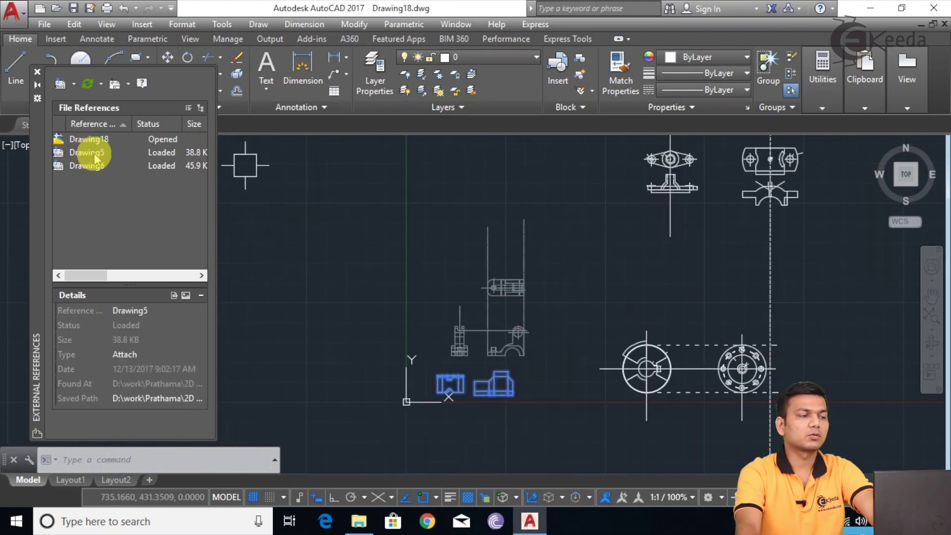
pyautogui.rightClick(95, 154)
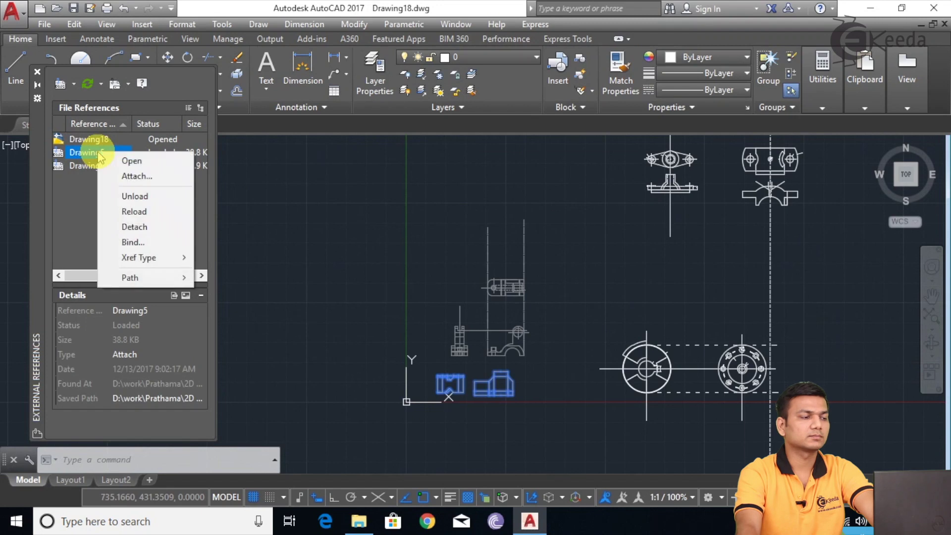
pyautogui.click(130, 242)
pyautogui.click(552, 241)
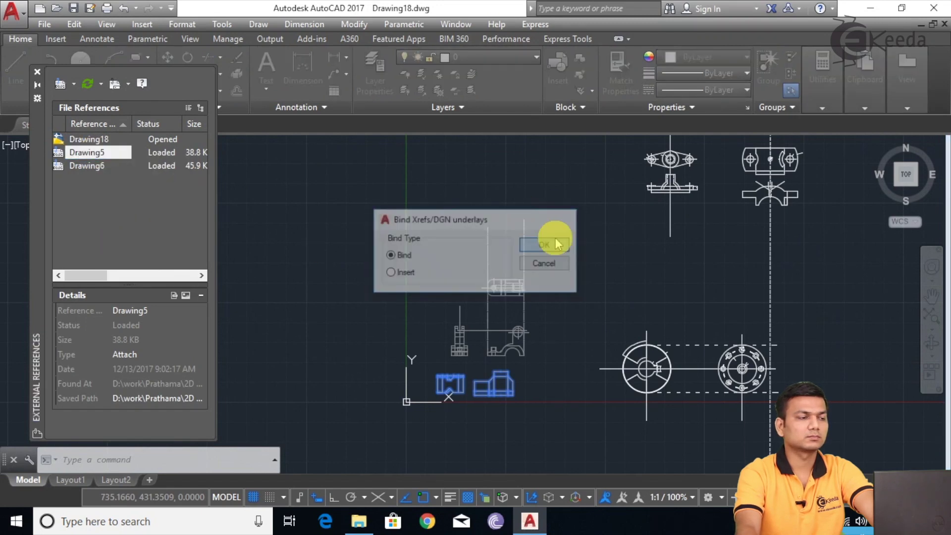
# Bind the Drawing6 reference into the current drawing with the Bind type, and look over all bound drawings.
pyautogui.click(100, 153)
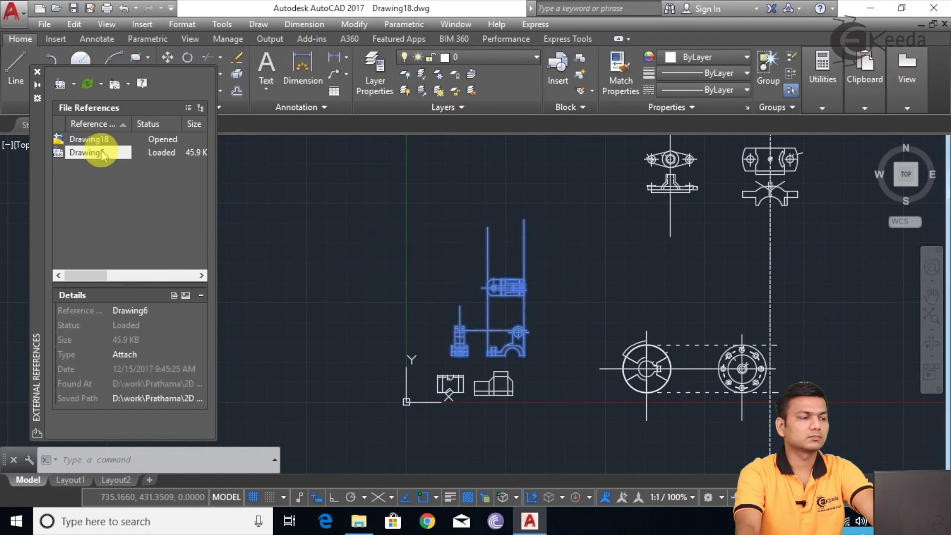
pyautogui.rightClick(102, 155)
pyautogui.click(138, 241)
pyautogui.click(543, 247)
pyautogui.scroll(2, 554, 332)
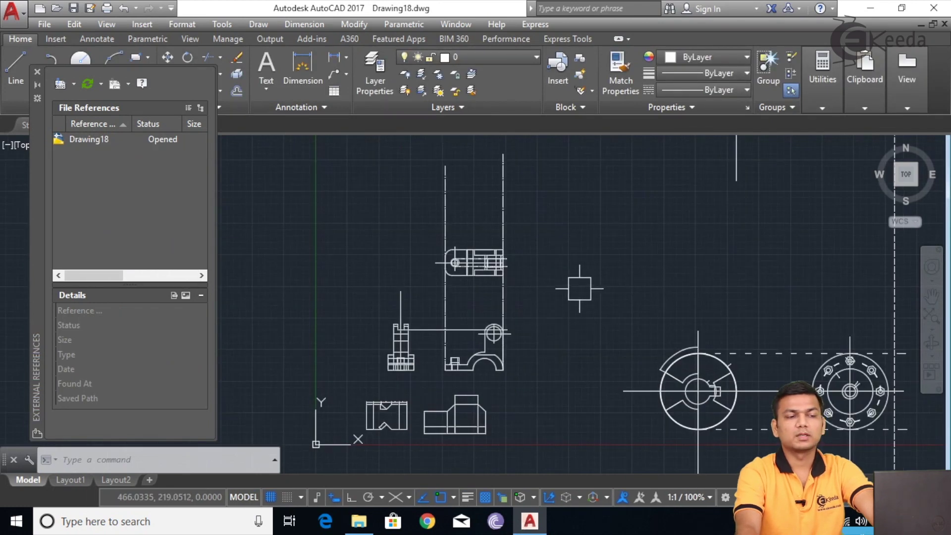
pyautogui.scroll(-2, 616, 284)
pyautogui.moveTo(642, 303)
pyautogui.mouseDown(button='middle')
pyautogui.moveTo(620, 240)
pyautogui.moveTo(602, 291)
pyautogui.mouseUp(button='middle')
pyautogui.moveTo(652, 251); pyautogui.dragTo(622, 261, button='middle')
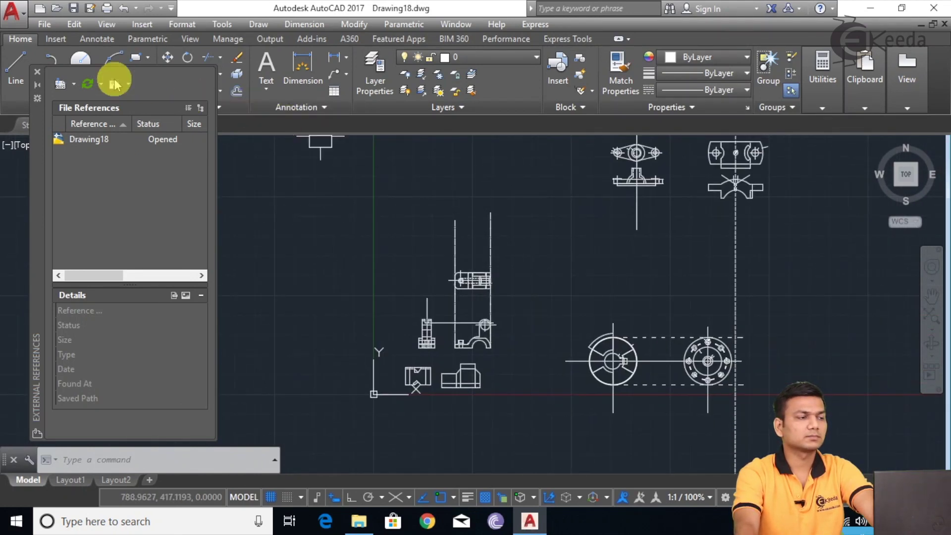
# Close the External References palette, select the bound Drawing6 object to check it, and clear the selection.
pyautogui.click(38, 76)
pyautogui.scroll(4, 517, 319)
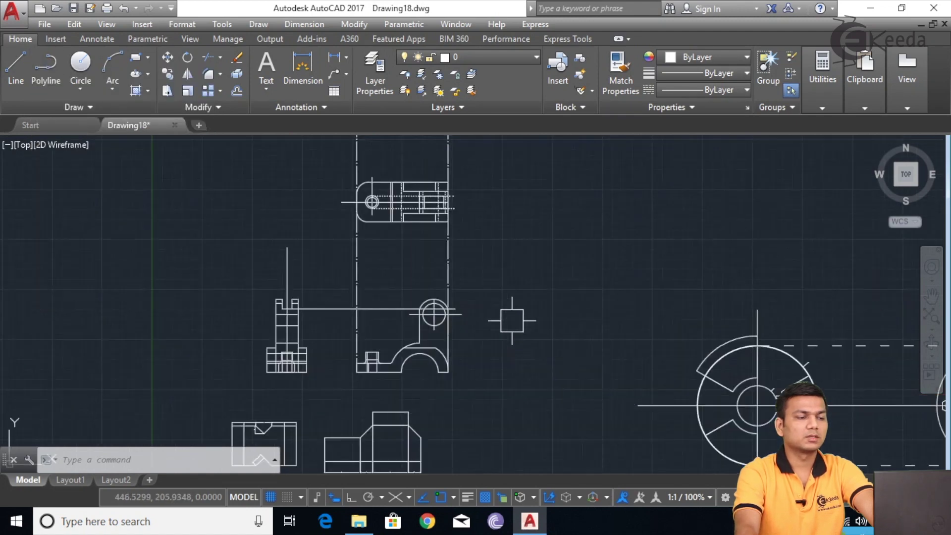
pyautogui.moveTo(516, 319); pyautogui.dragTo(603, 204, button='middle')
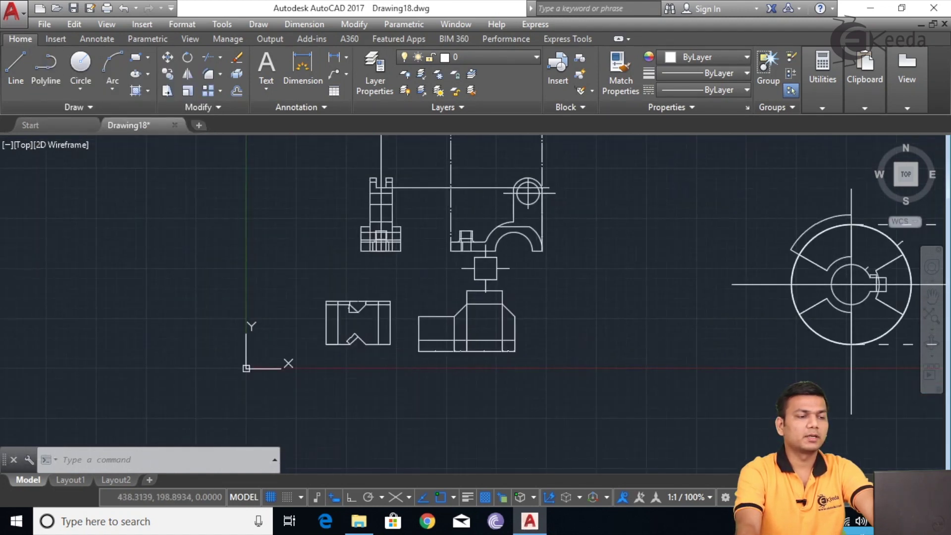
pyautogui.moveTo(486, 268); pyautogui.dragTo(457, 311, button='middle')
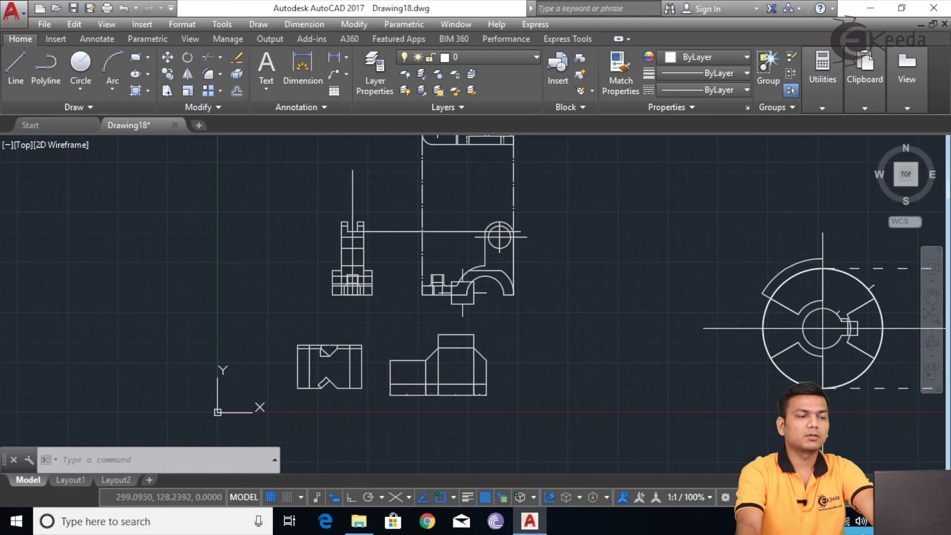
pyautogui.click(498, 236)
pyautogui.press('Escape')
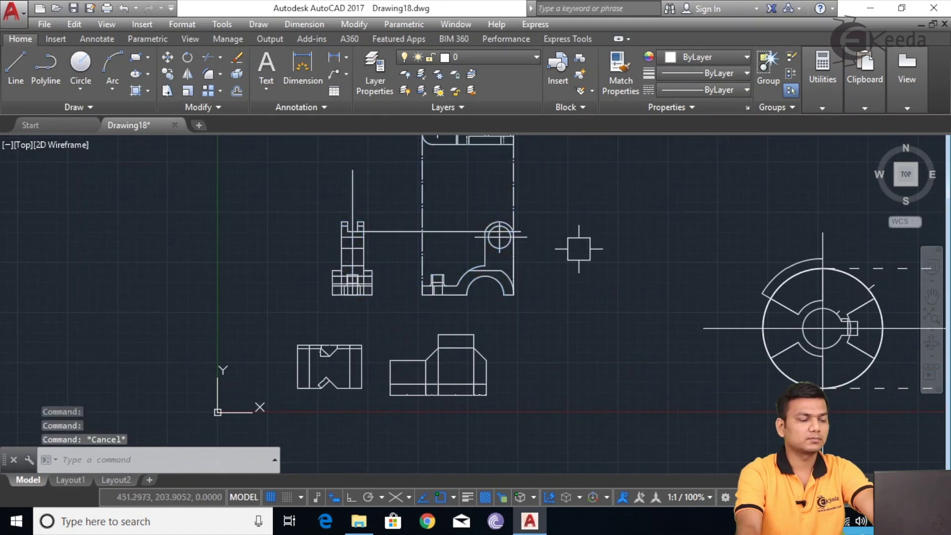
# Open the Edit Block Definition dialog for the bound Drawing6 to view its block entry, and dismiss it without editing.
pyautogui.doubleClick(495, 235)
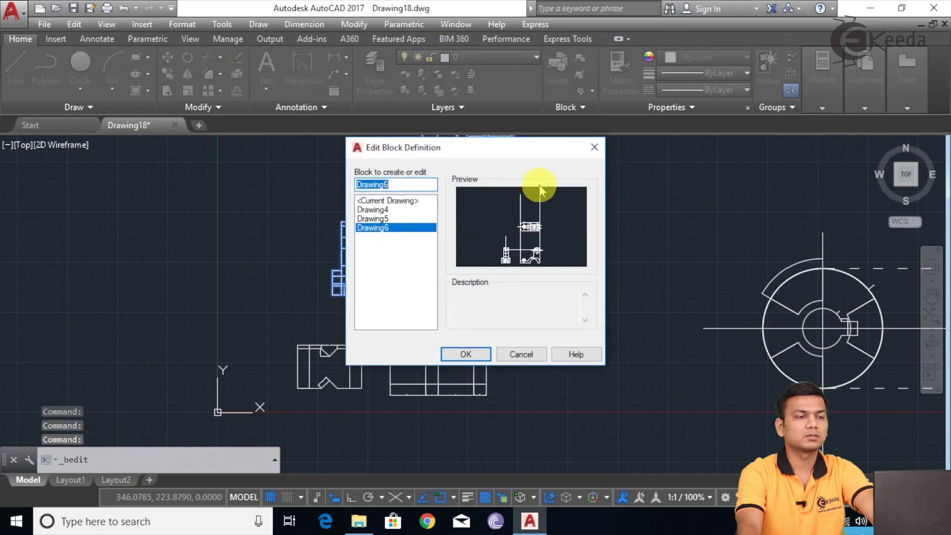
pyautogui.click(594, 148)
pyautogui.scroll(2, 481, 252)
pyautogui.scroll(-4, 627, 317)
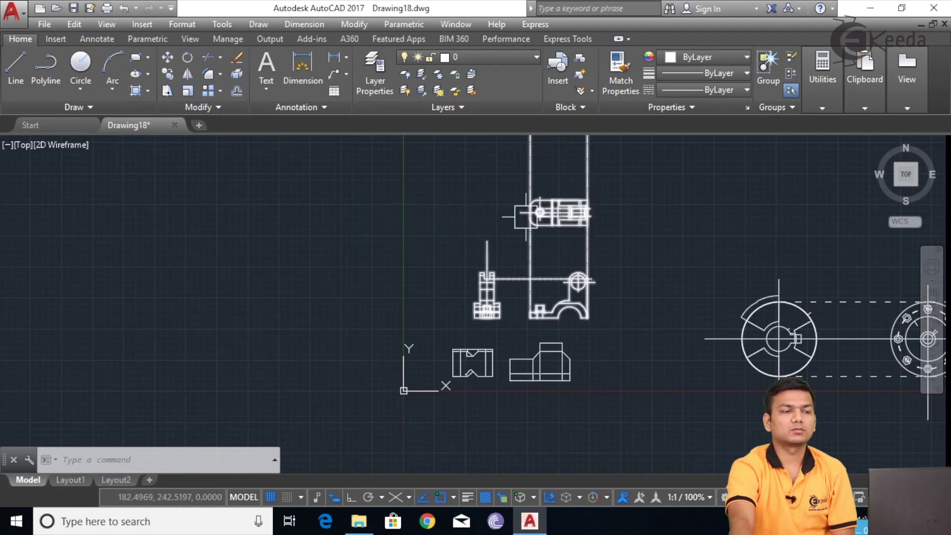
# Start in-place reference editing of Drawing6 with REFEDIT, automatically selecting all nested objects.
pyautogui.scroll(2, 535, 221)
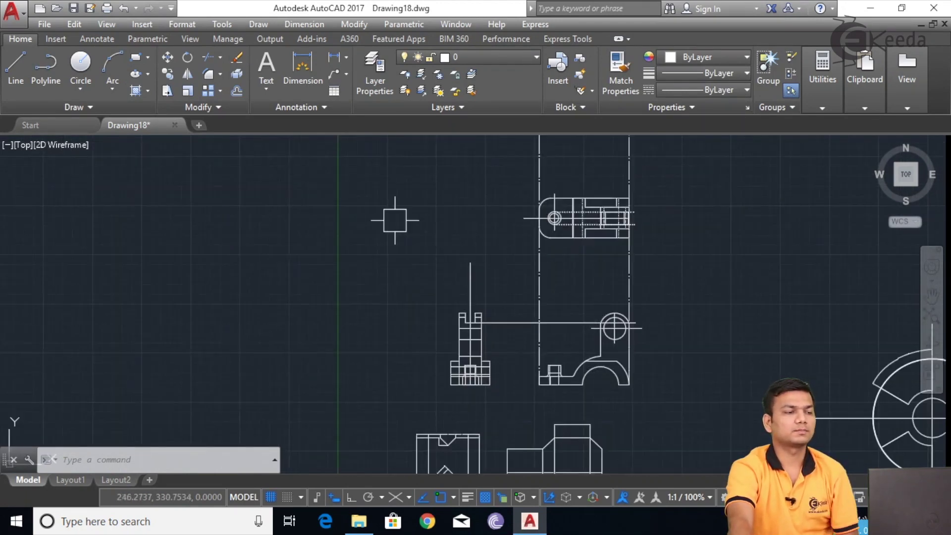
pyautogui.moveTo(430, 228)
pyautogui.mouseDown(button='middle')
pyautogui.moveTo(435, 233)
pyautogui.moveTo(418, 232)
pyautogui.mouseUp(button='middle')
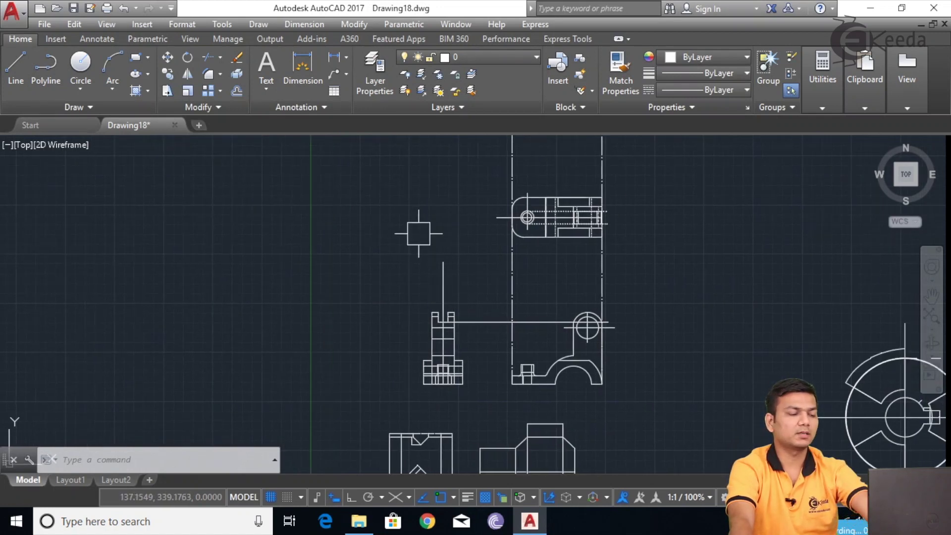
pyautogui.write('ef')
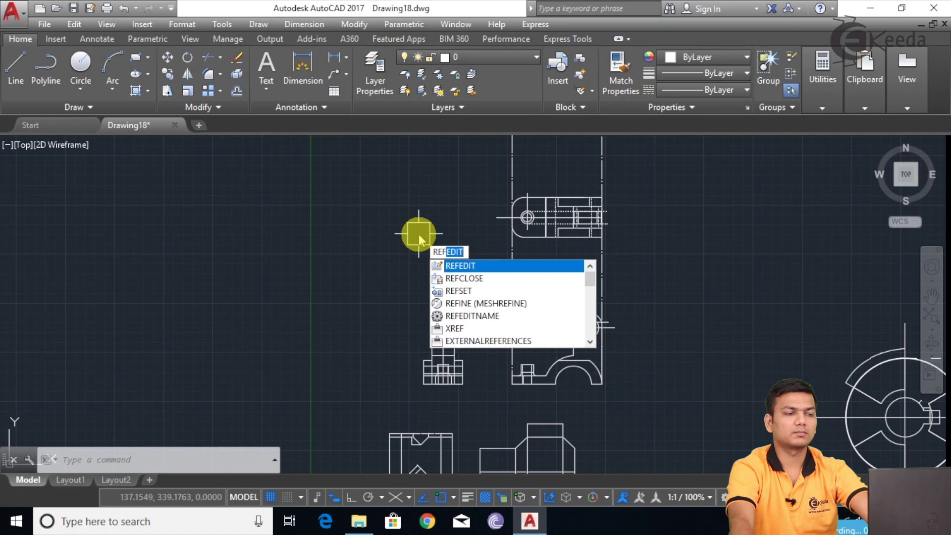
pyautogui.press('Return')
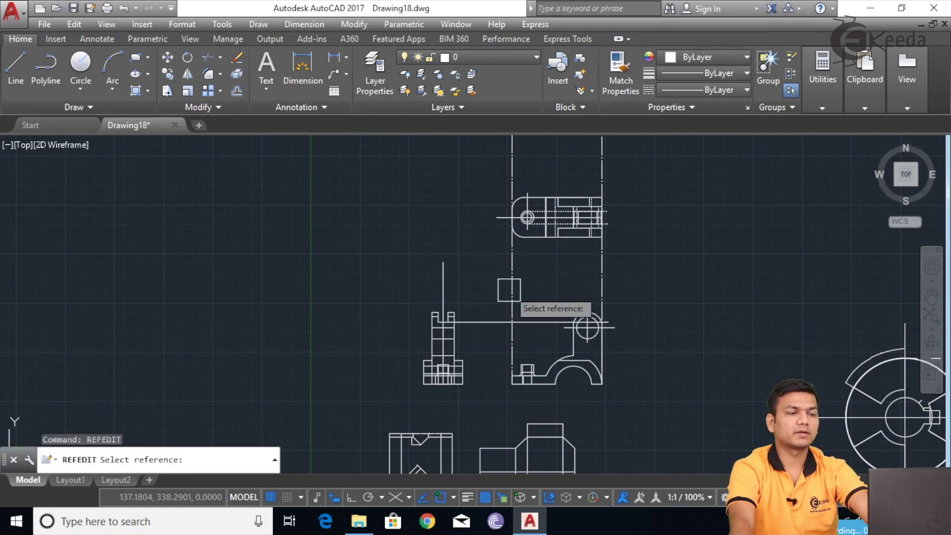
pyautogui.click(559, 229)
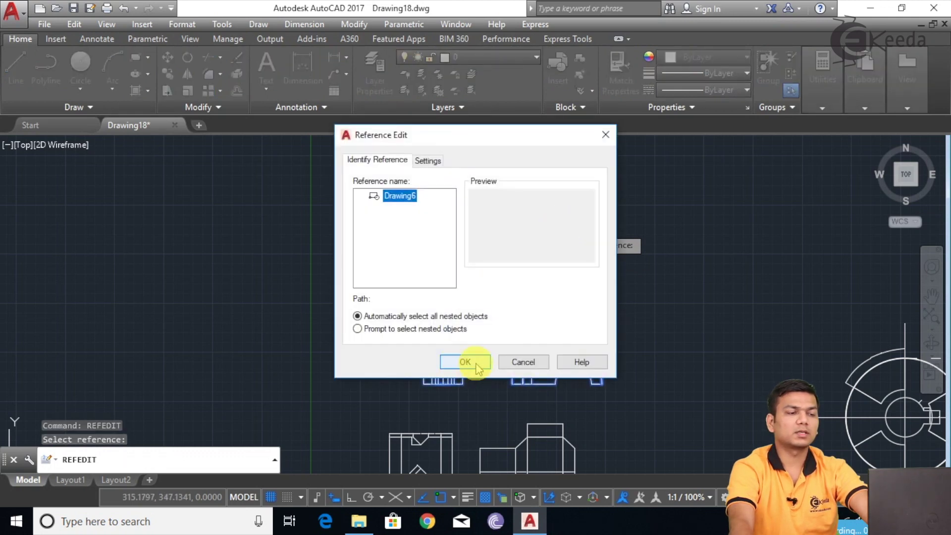
pyautogui.click(475, 362)
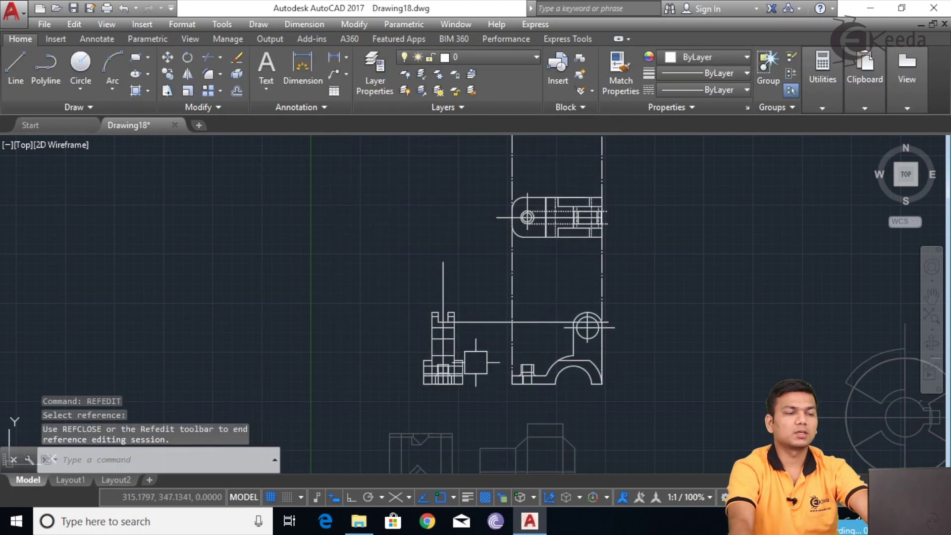
# Select the corner arc and two lines individually in Drawing6's upper view, clear the selection, and look over the surrounding drawings.
pyautogui.scroll(2, 526, 215)
pyautogui.click(546, 239)
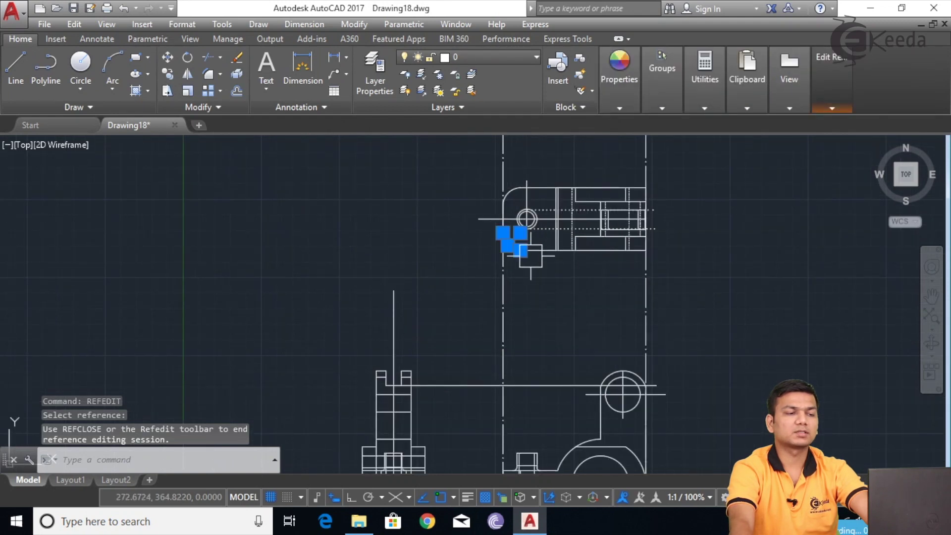
pyautogui.click(550, 253)
pyautogui.click(535, 256)
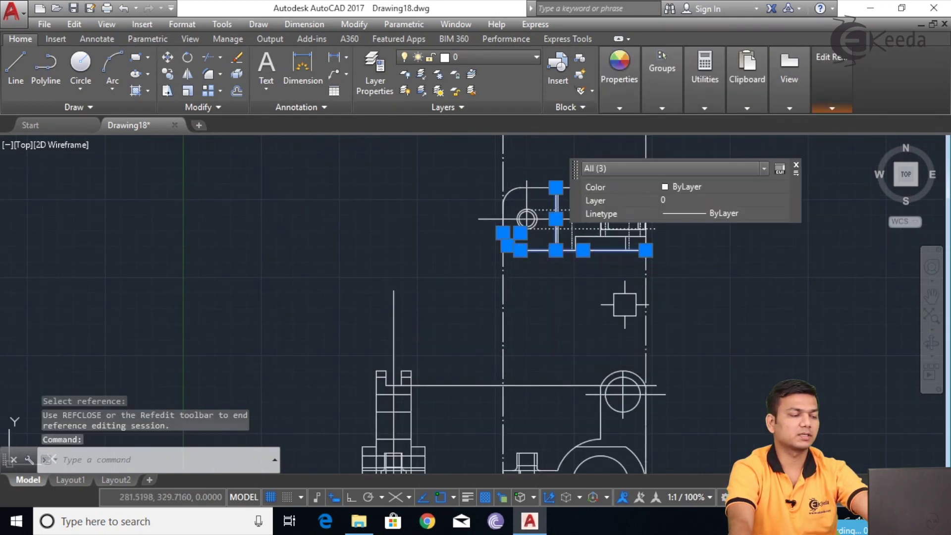
pyautogui.press('Escape')
pyautogui.press('Escape')
pyautogui.scroll(-3, 674, 344)
pyautogui.moveTo(686, 351); pyautogui.dragTo(618, 279, button='middle')
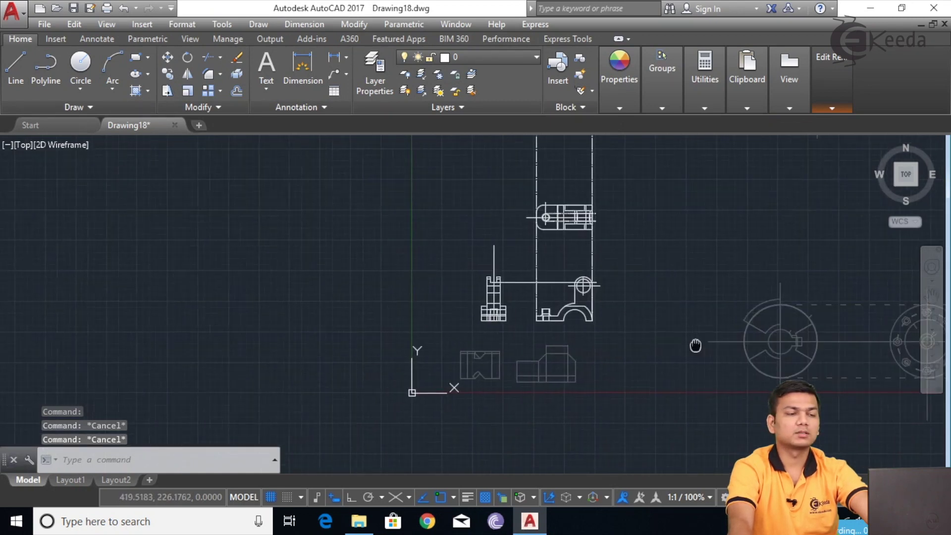
pyautogui.moveTo(694, 343); pyautogui.dragTo(565, 344, button='middle')
pyautogui.moveTo(723, 318); pyautogui.dragTo(630, 322, button='middle')
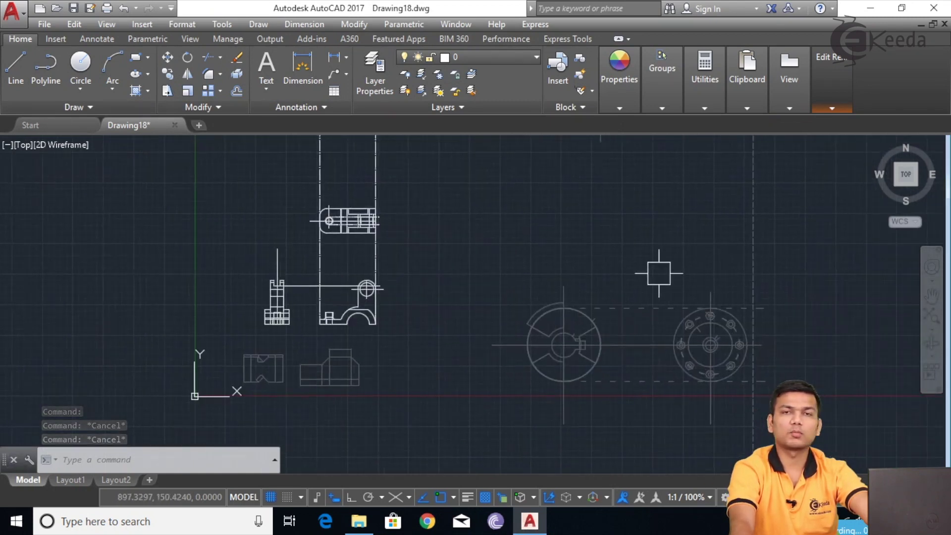
# Examine the Drawing6 views open for in-place editing against the faded surrounding drawings.
pyautogui.moveTo(704, 254); pyautogui.dragTo(697, 316, button='middle')
pyautogui.scroll(2, 696, 316)
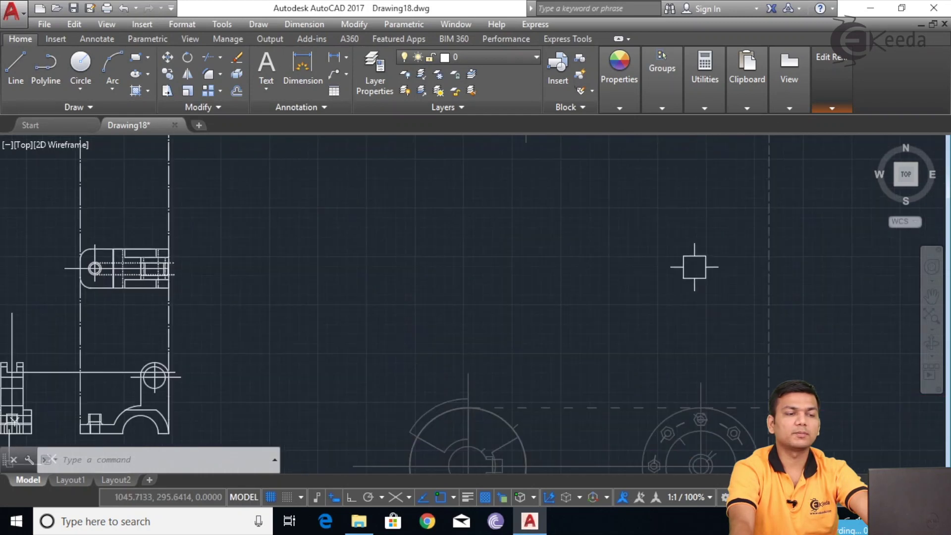
pyautogui.scroll(-6, 694, 269)
pyautogui.scroll(5, 685, 223)
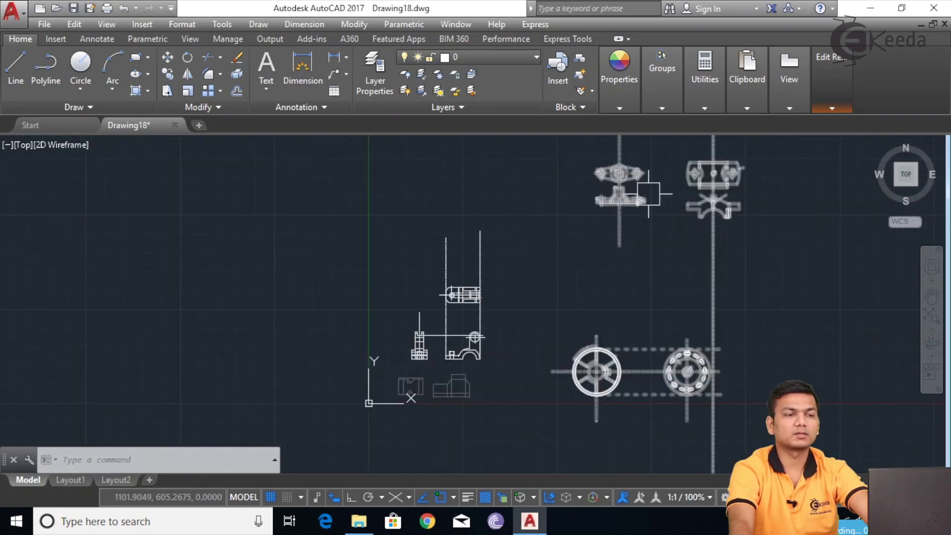
pyautogui.scroll(3, 631, 190)
pyautogui.scroll(1, 624, 248)
pyautogui.scroll(-4, 656, 270)
pyautogui.moveTo(494, 358); pyautogui.dragTo(630, 252, button='middle')
pyautogui.scroll(2, 526, 320)
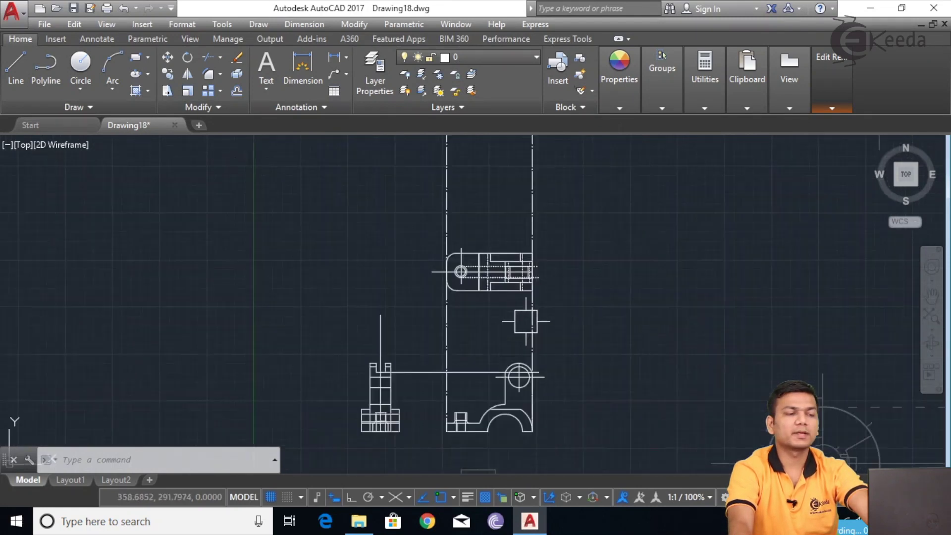
pyautogui.scroll(-2, 586, 320)
pyautogui.moveTo(602, 328); pyautogui.dragTo(612, 264, button='middle')
pyautogui.moveTo(708, 279); pyautogui.dragTo(604, 275, button='middle')
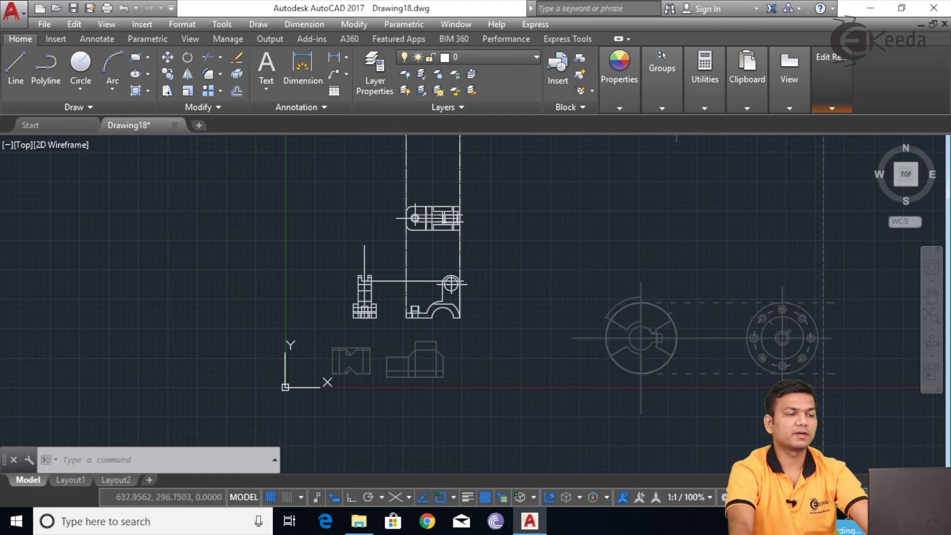
# Undo the in-place reference edit of Drawing6 and explode all three bound block references.
pyautogui.hotkey('ctrl', 'z')
pyautogui.hotkey('ctrl', 'z')
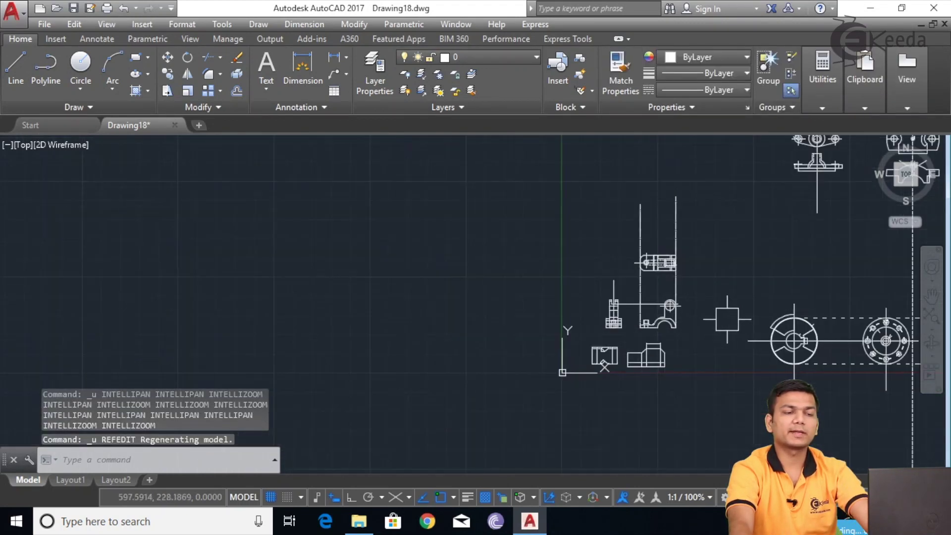
pyautogui.scroll(-4, 622, 343)
pyautogui.moveTo(789, 228)
pyautogui.mouseDown()
pyautogui.moveTo(704, 227)
pyautogui.moveTo(476, 417)
pyautogui.moveTo(685, 452)
pyautogui.mouseUp()
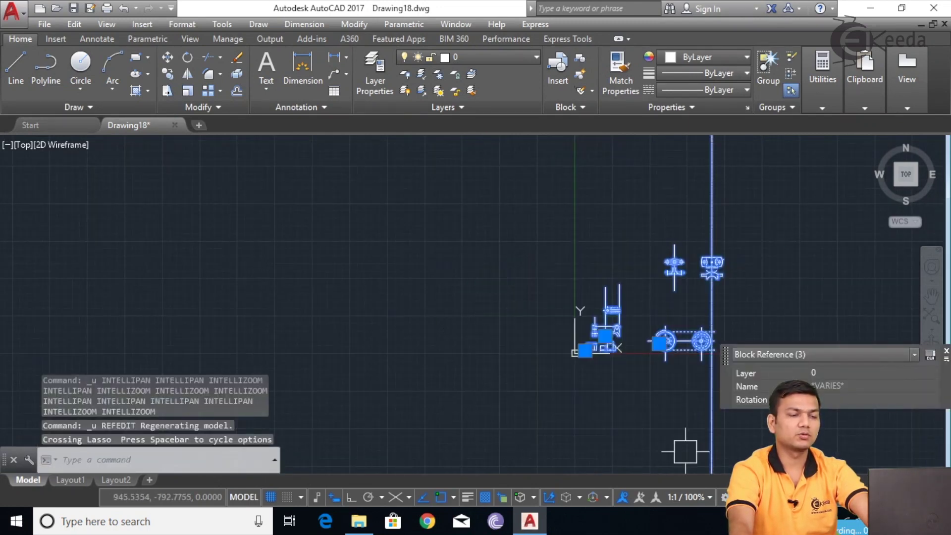
pyautogui.press('Return')
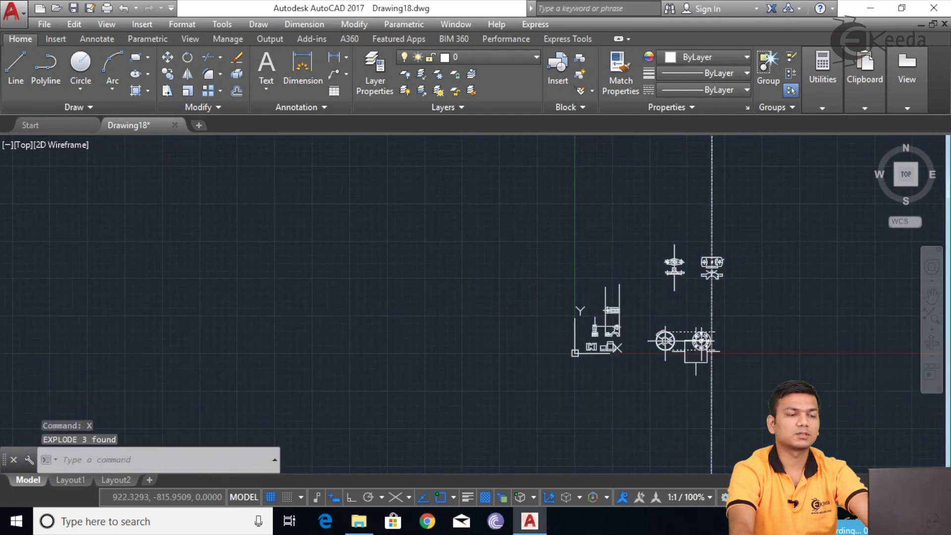
# Select the upper dashed projection line and the large outer circle beside it to check them as separate objects, and clear the selection.
pyautogui.scroll(6, 702, 350)
pyautogui.scroll(4, 617, 292)
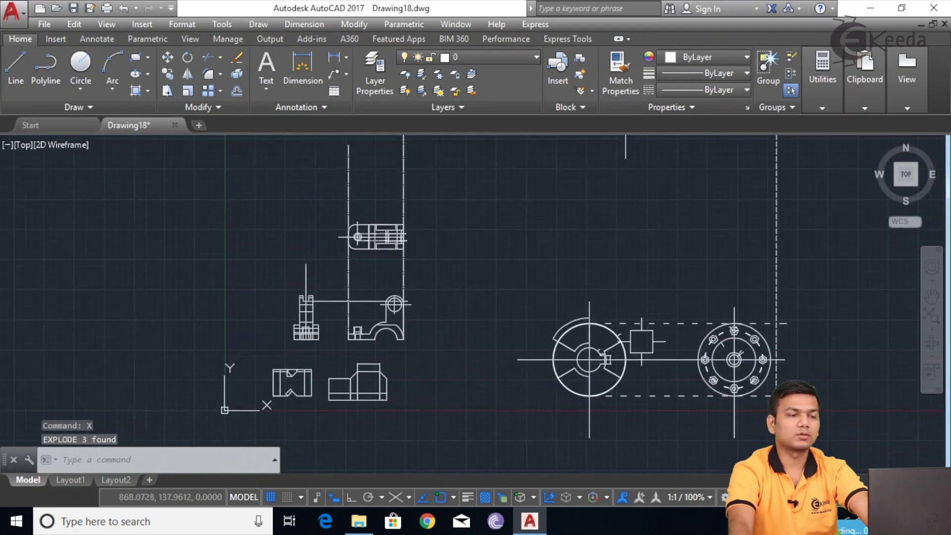
pyautogui.click(644, 341)
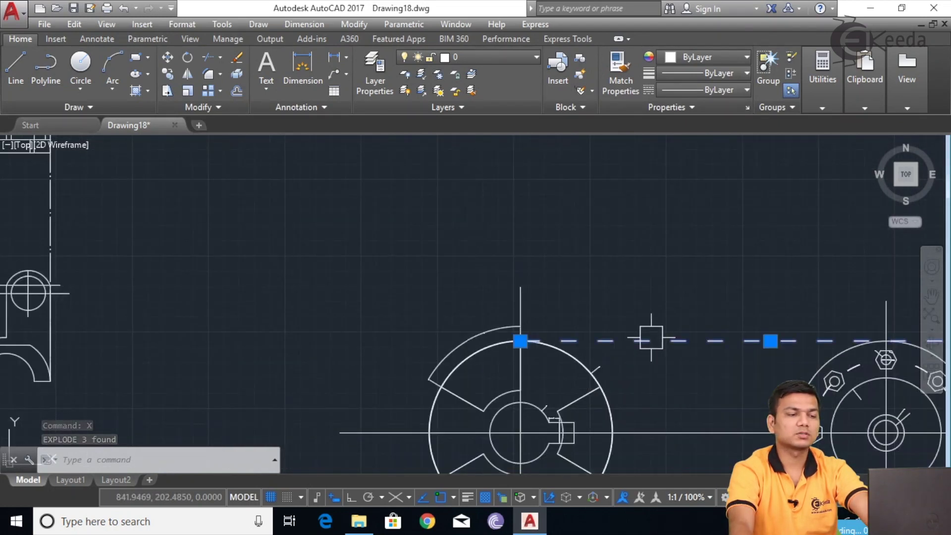
pyautogui.click(614, 392)
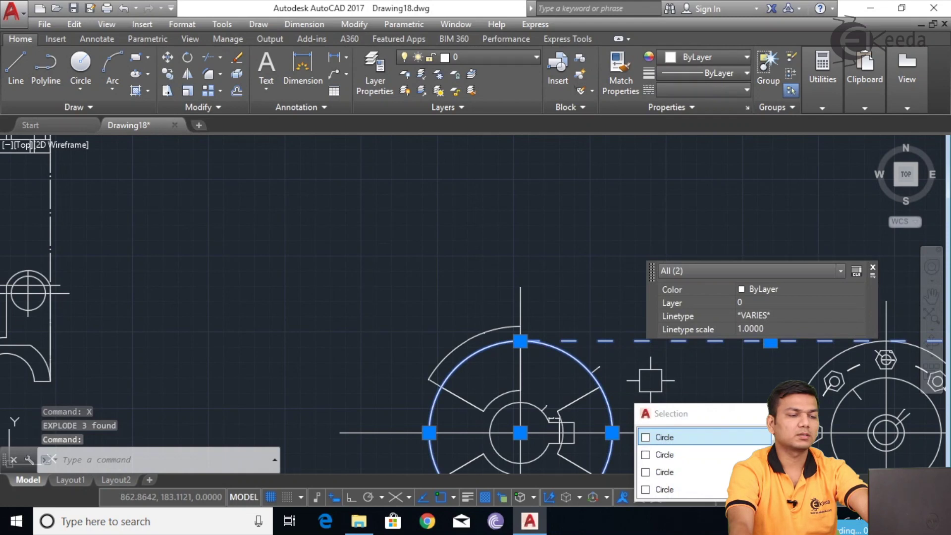
pyautogui.press('Escape')
pyautogui.click(613, 397)
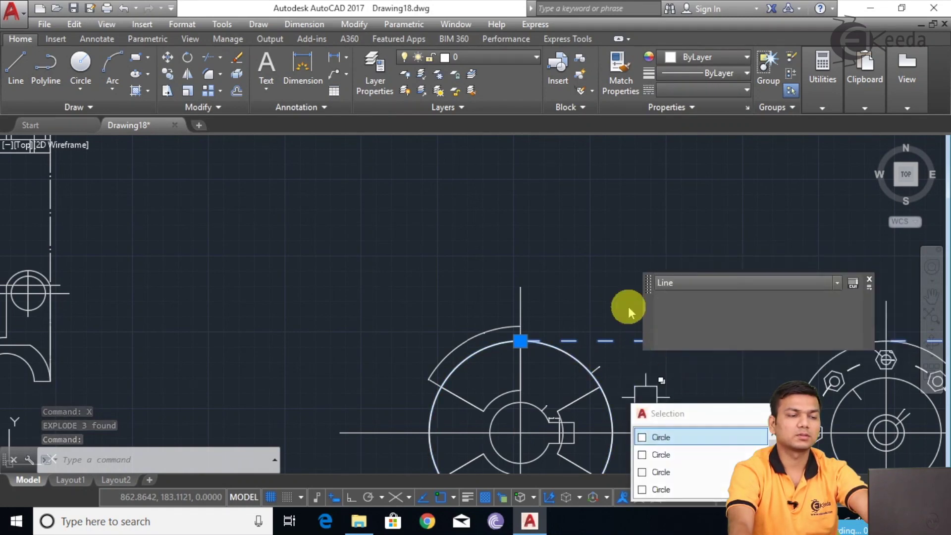
pyautogui.press('Escape')
# Examine the exploded geometry, from the arc on the large circular view to the bracket views and neighbouring drawings.
pyautogui.moveTo(462, 279); pyautogui.dragTo(633, 270, button='middle')
pyautogui.scroll(10, 637, 333)
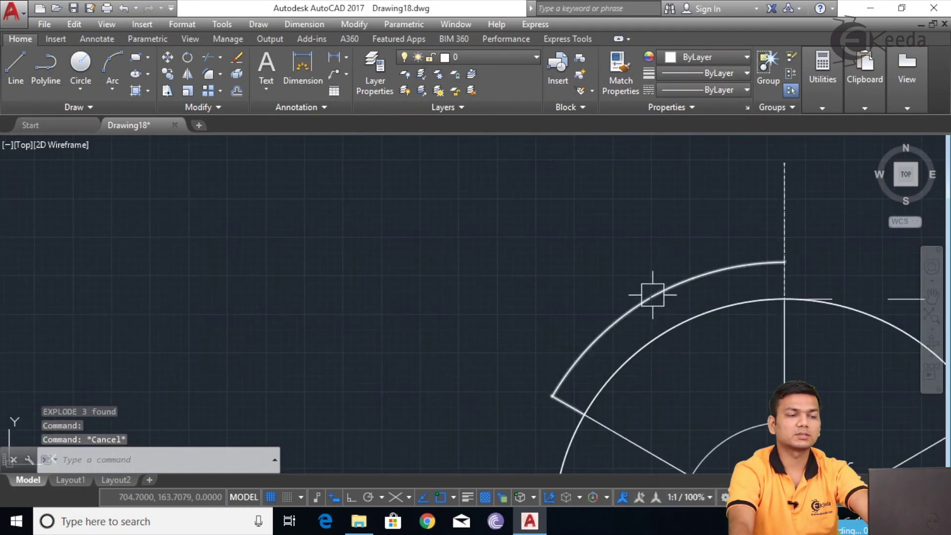
pyautogui.scroll(-10, 653, 296)
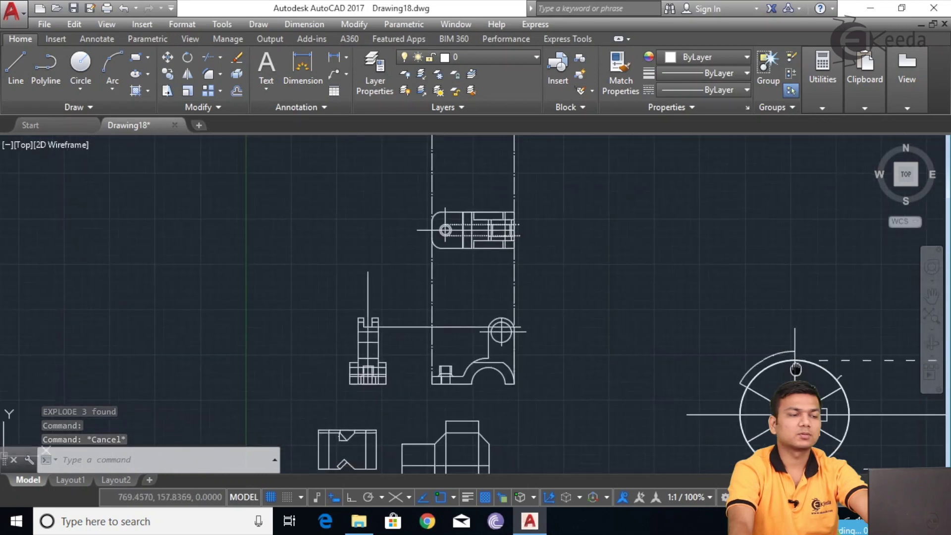
pyautogui.moveTo(551, 298); pyautogui.dragTo(662, 309, button='middle')
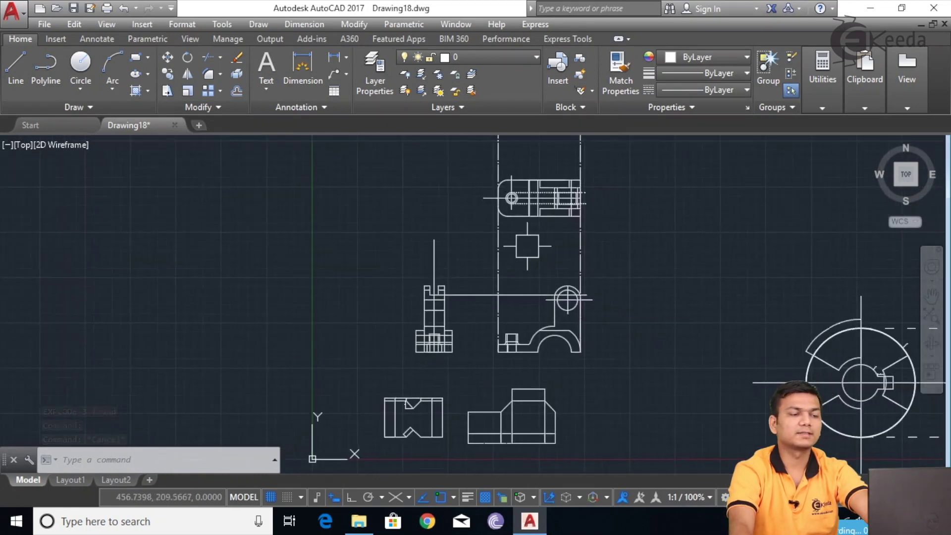
pyautogui.scroll(6, 484, 397)
pyautogui.scroll(-5, 590, 340)
pyautogui.moveTo(735, 330); pyautogui.dragTo(678, 374, button='middle')
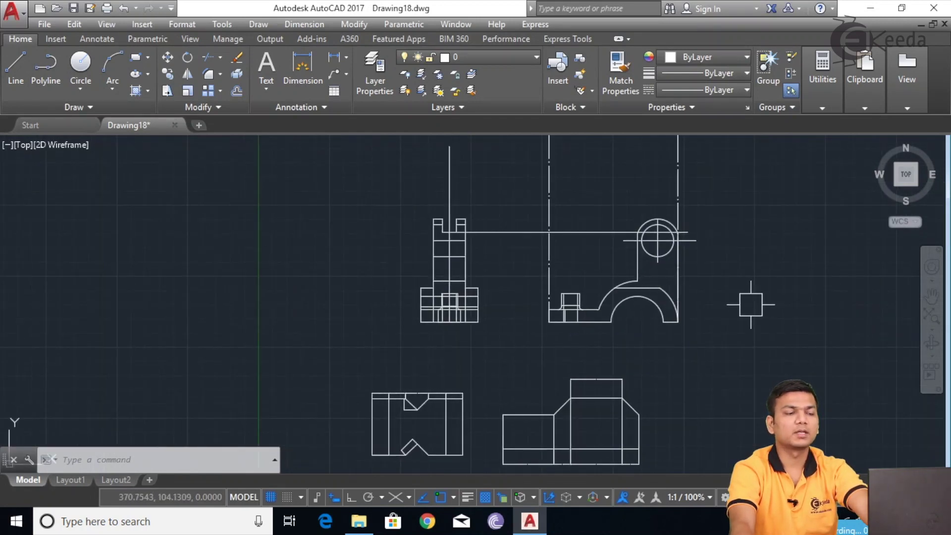
pyautogui.scroll(-4, 749, 330)
pyautogui.moveTo(787, 327); pyautogui.dragTo(591, 365, button='middle')
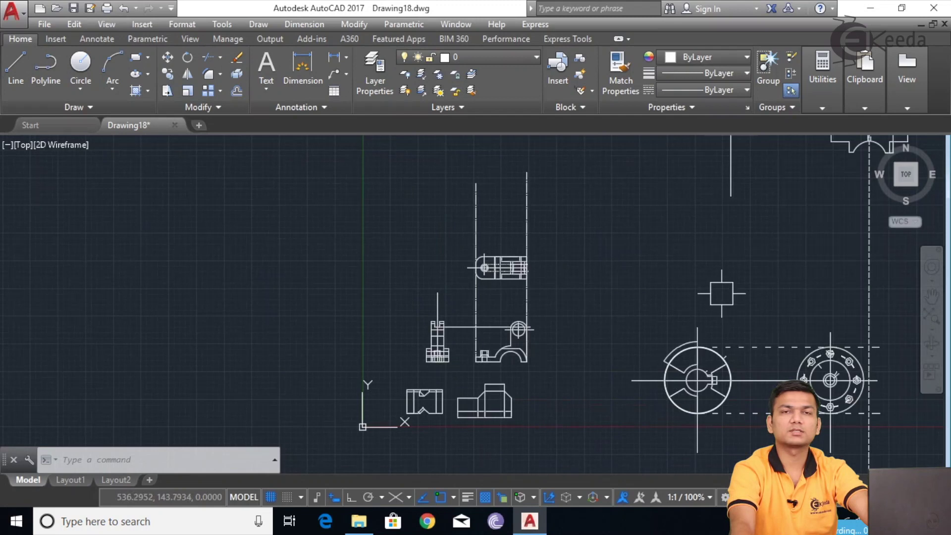
pyautogui.moveTo(706, 296); pyautogui.dragTo(586, 311, button='middle')
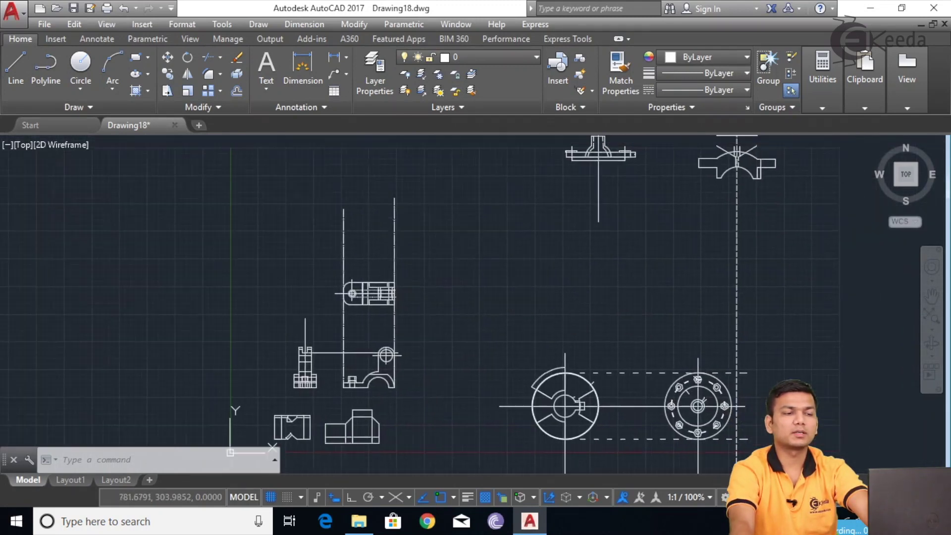